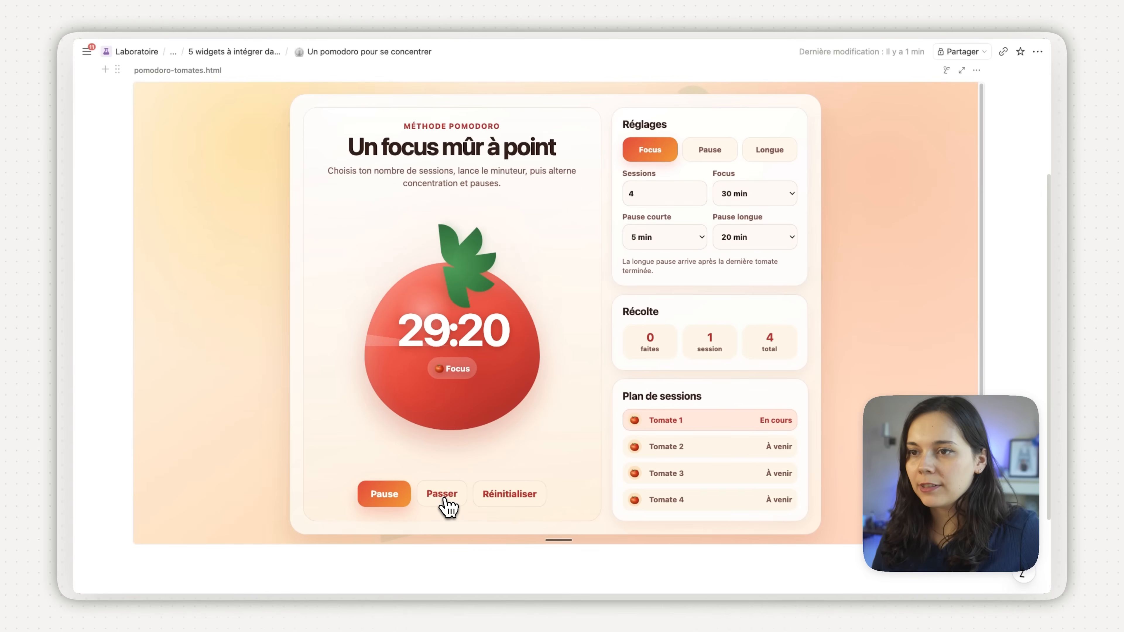
Step: Skip the running focus session in the Pomodoro widget
click(442, 495)
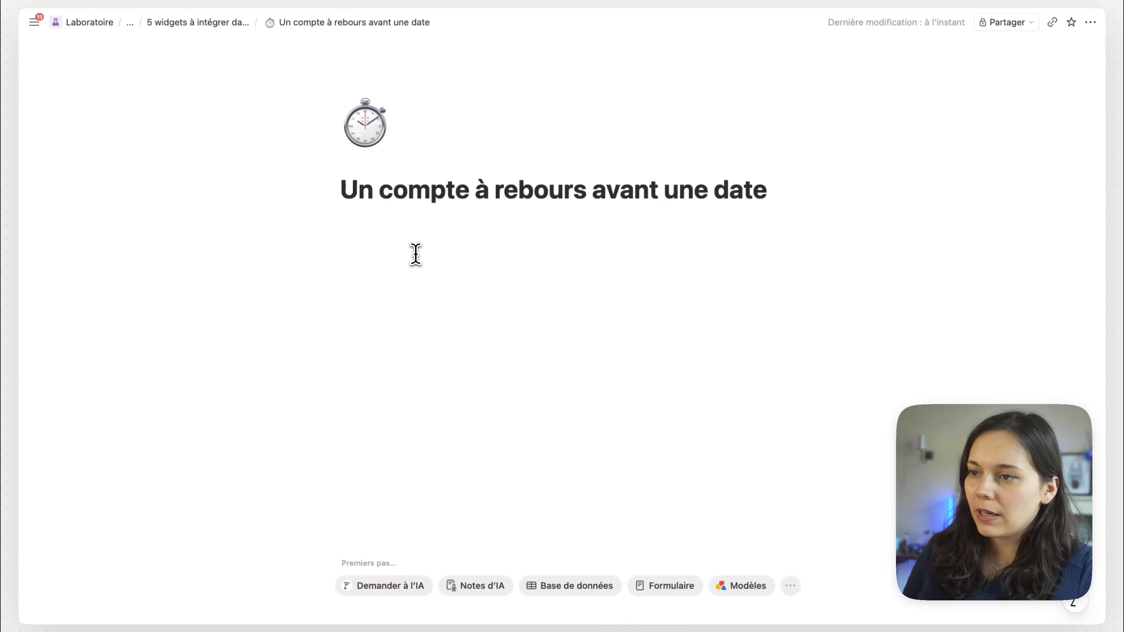
Step: Insert an HTML block under the title of the "Un compte à rebours avant une date" page
click(416, 253)
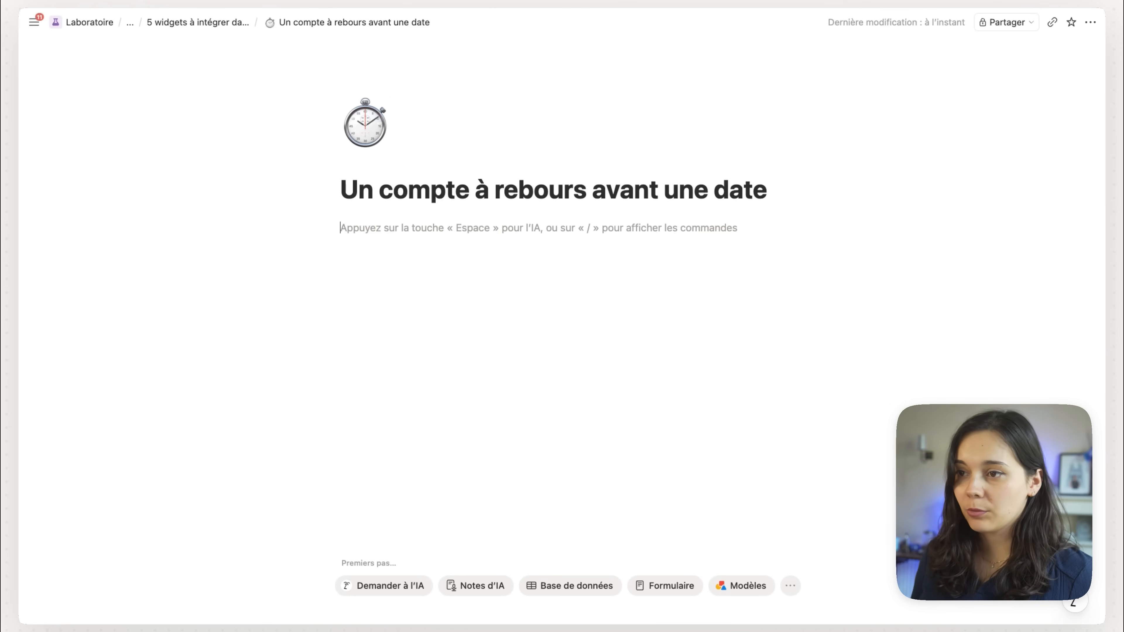
text(/)
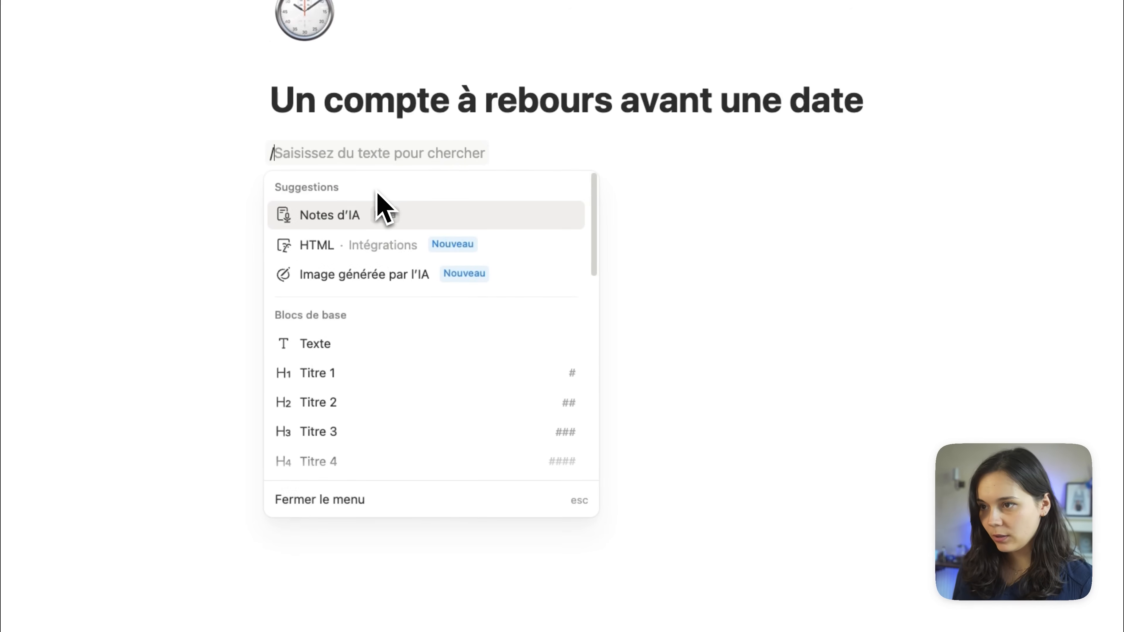
text(html)
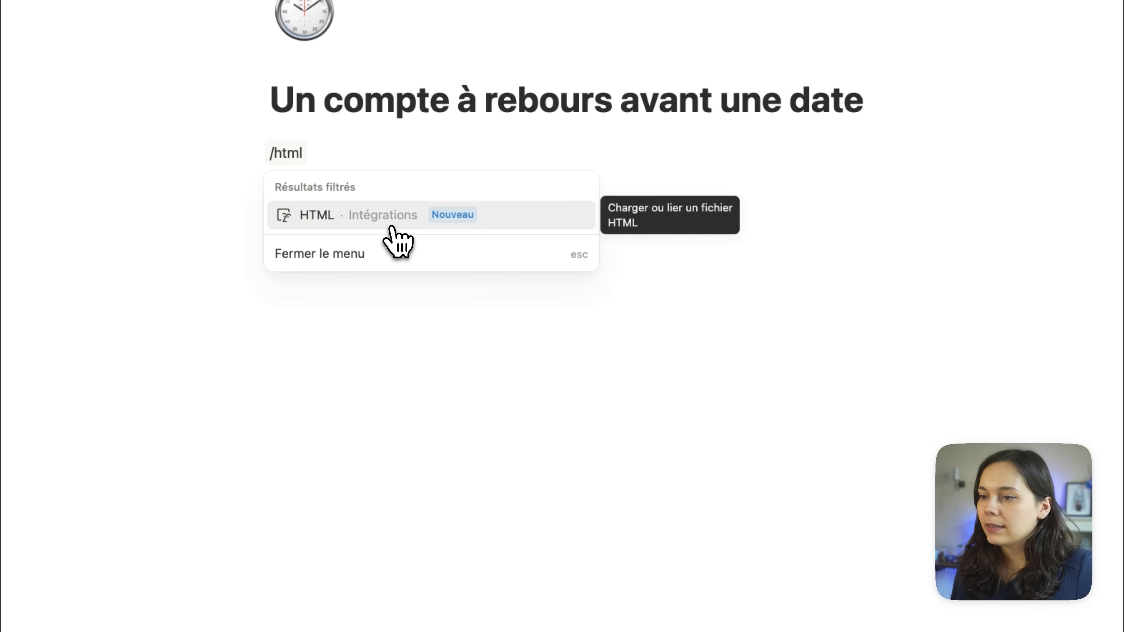
click(390, 224)
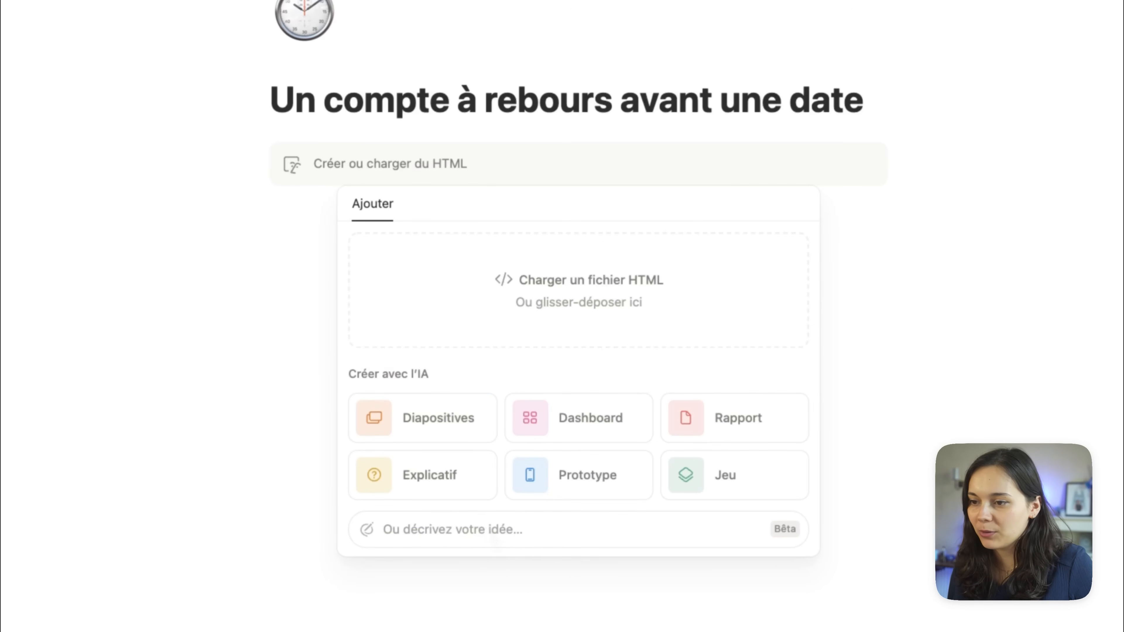
Step: Have GPT-5.5 generate a New York and travel-themed countdown to the 18 octobre 14:10 departure, and open its discussion
click(407, 530)
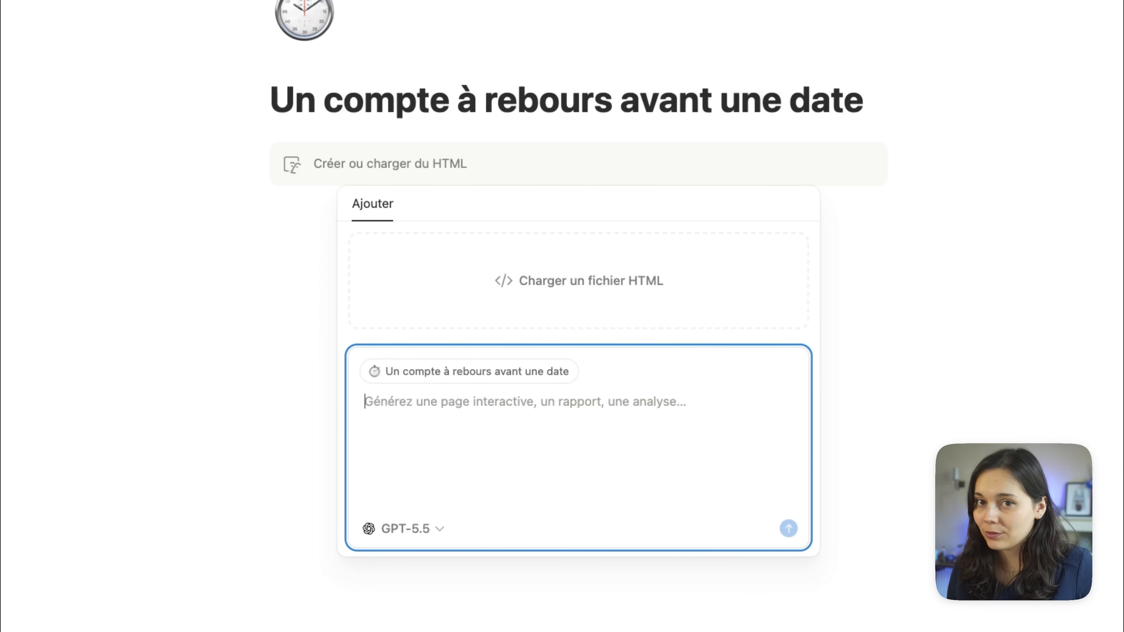
click(406, 529)
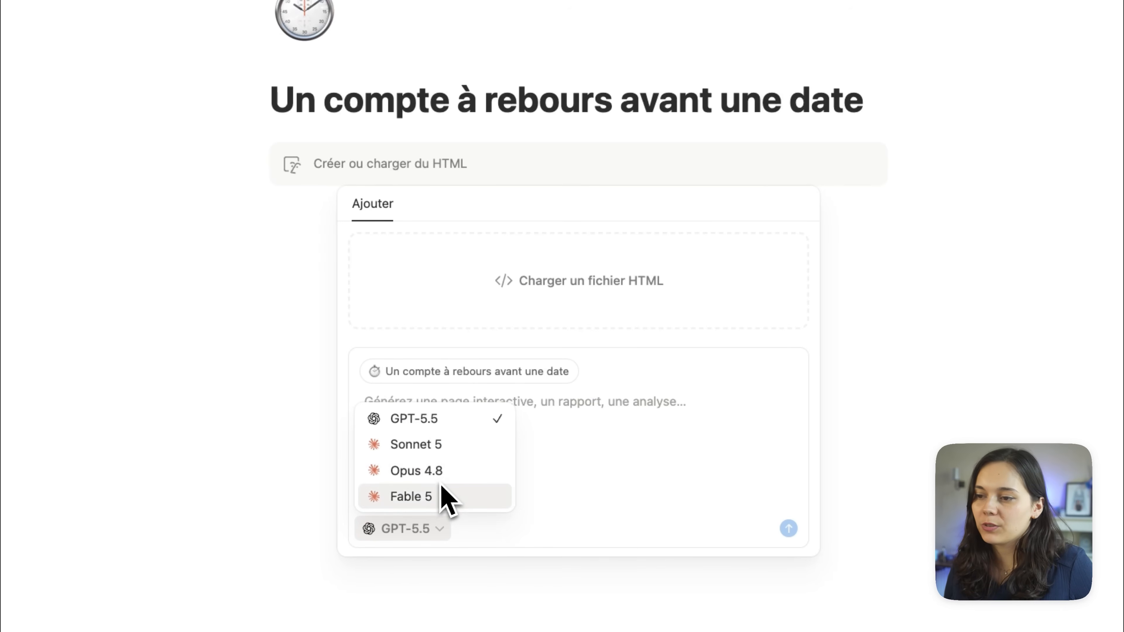
click(566, 402)
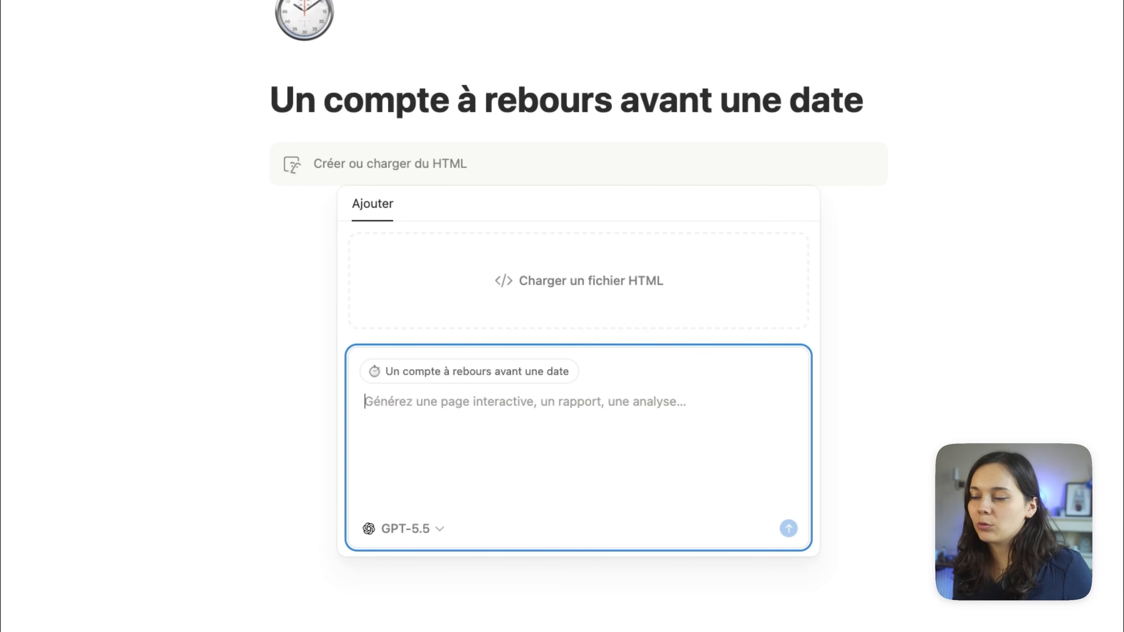
text(J'ai besoin que tu crées un compte à rebours qui va compter les jours, les minutes et les secondes restantes avant un voyage à New York dont le départ serait le 18 octobre à 14:10. J'aimerais que visuellement tu fasses un compte à rebours qui est joli, qui intègre des éléments, qui rappelle New York, qui rappelle les Etats-Unis, la thématique du voyage et qui fasse beau sur ma page Notion.)
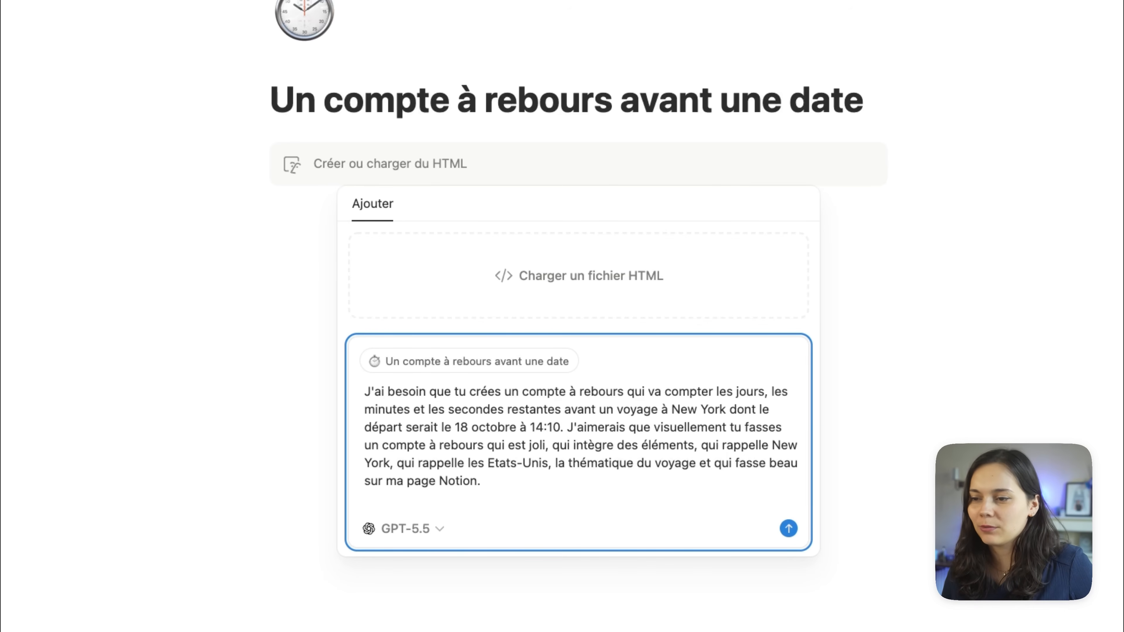
click(788, 528)
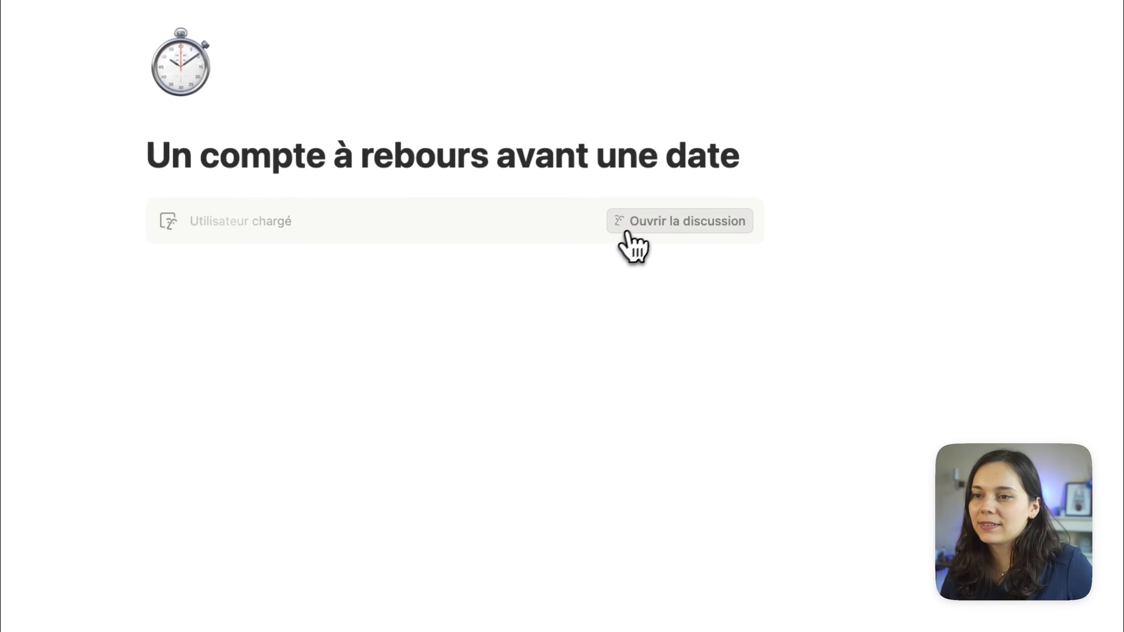
click(639, 228)
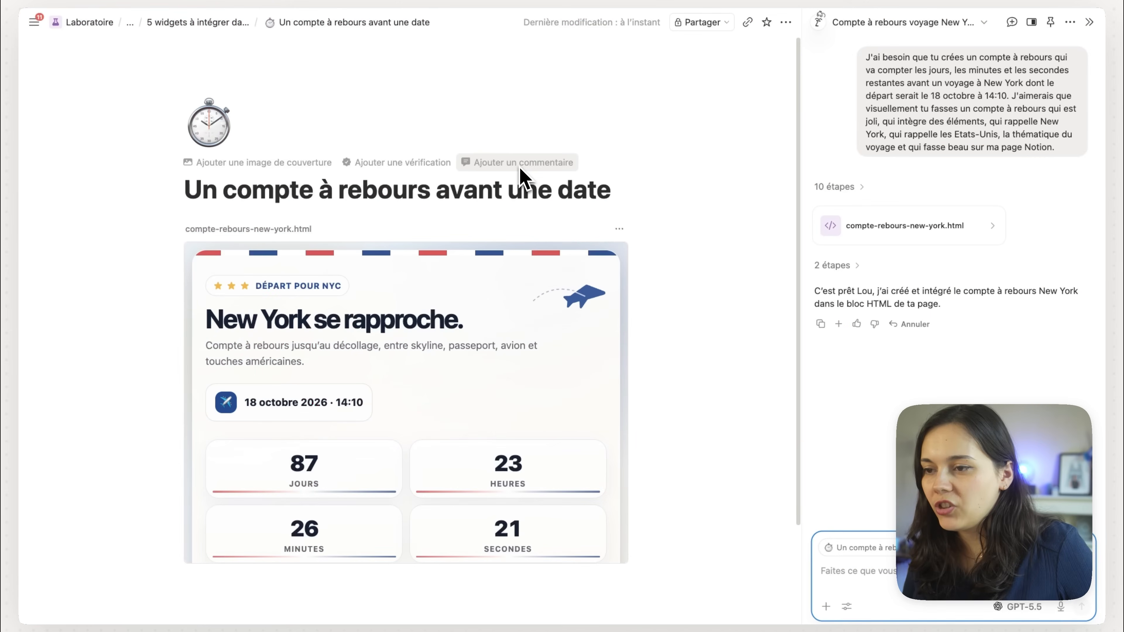
Step: Increase the height of the New York countdown block to show the skyline illustration
scroll(667, 394, down, 5)
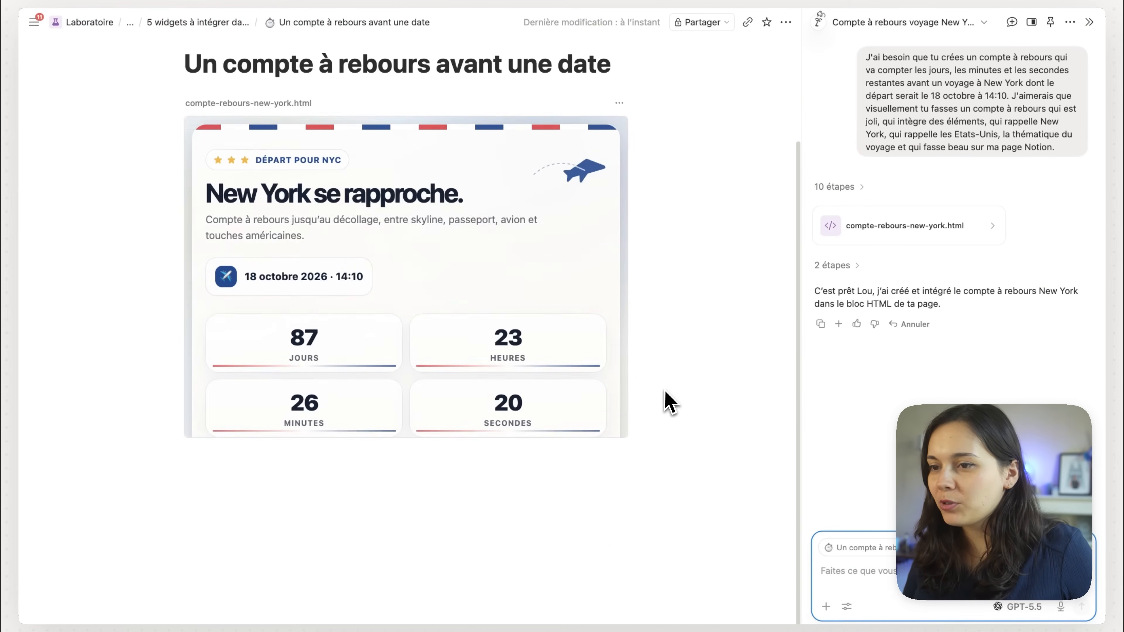
mouse_move(622, 419)
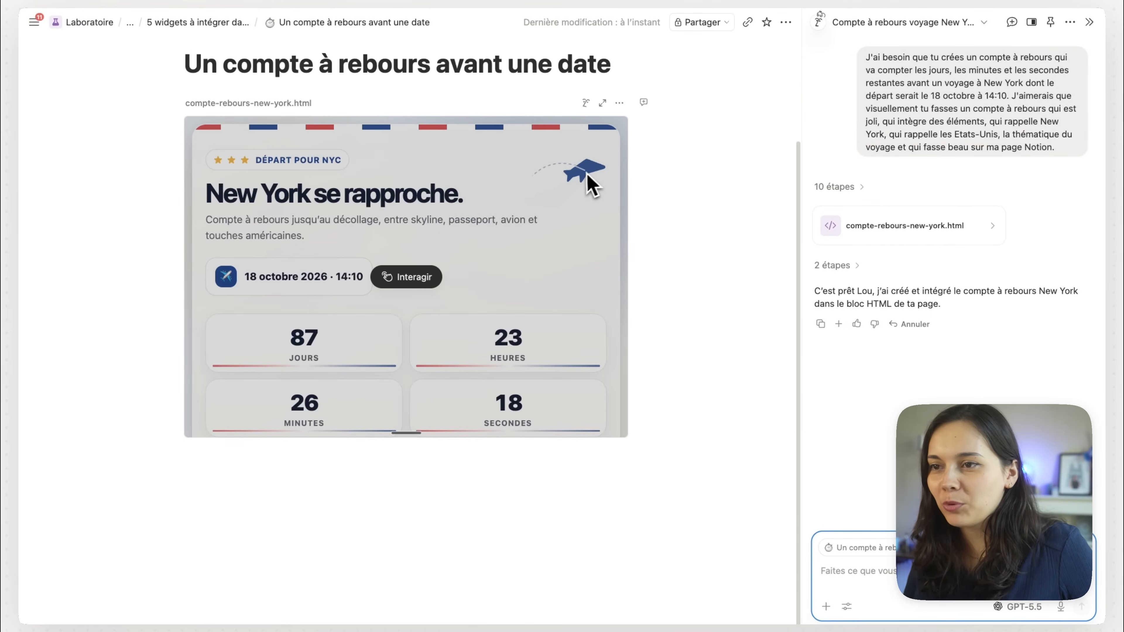
drag(411, 435, 401, 583)
scroll(401, 584, down, 1)
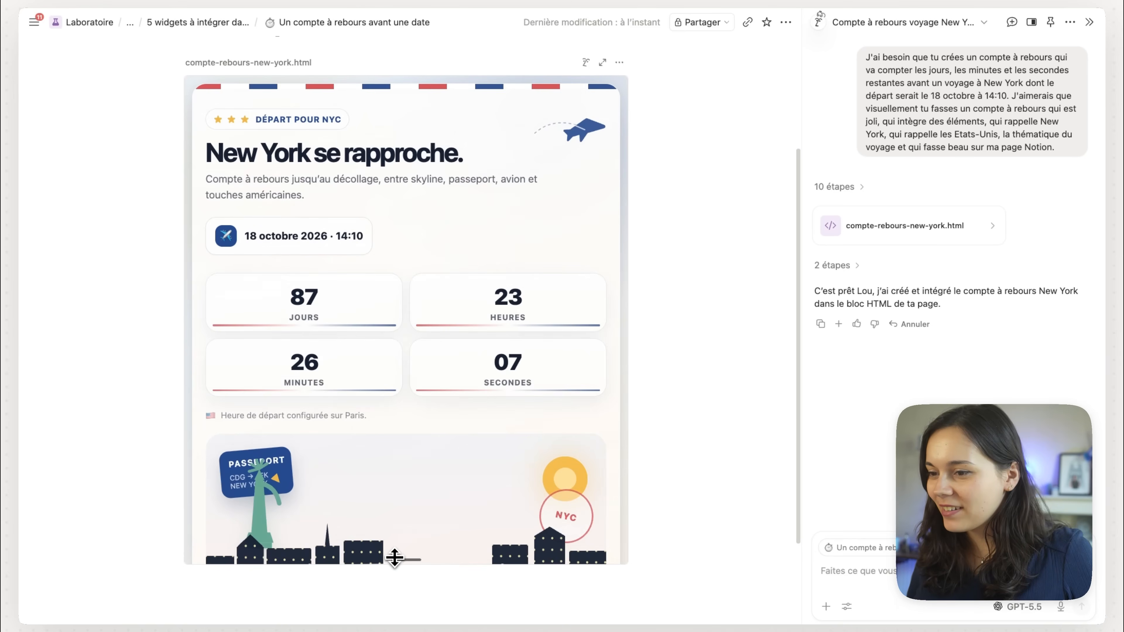
drag(394, 563, 401, 594)
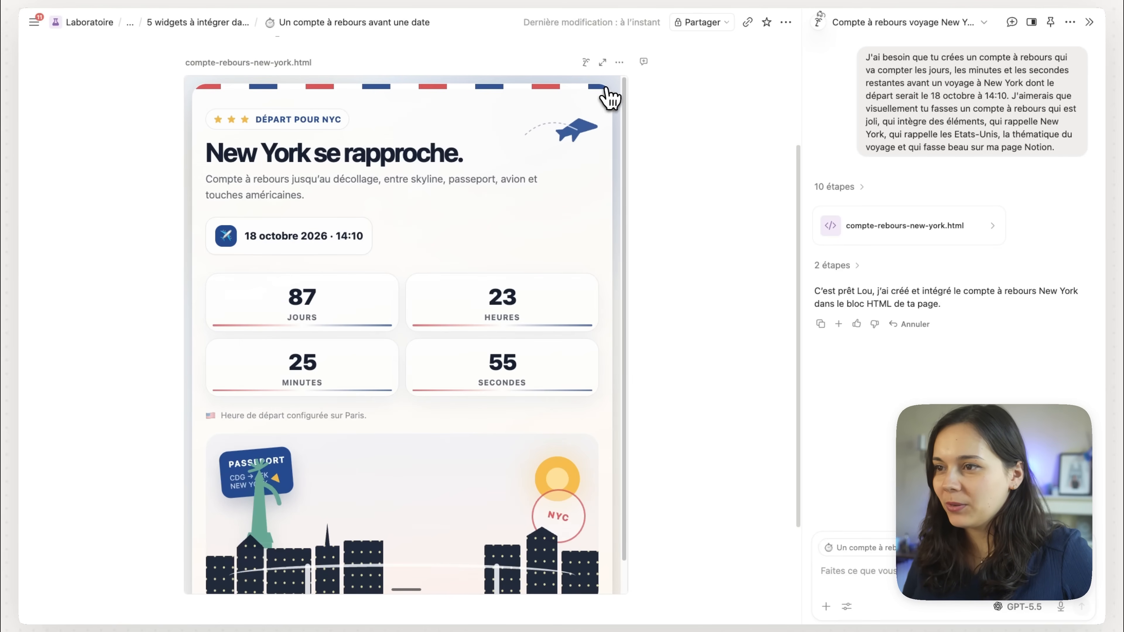
Step: Close the AI discussion and set the countdown page to full width
click(1089, 22)
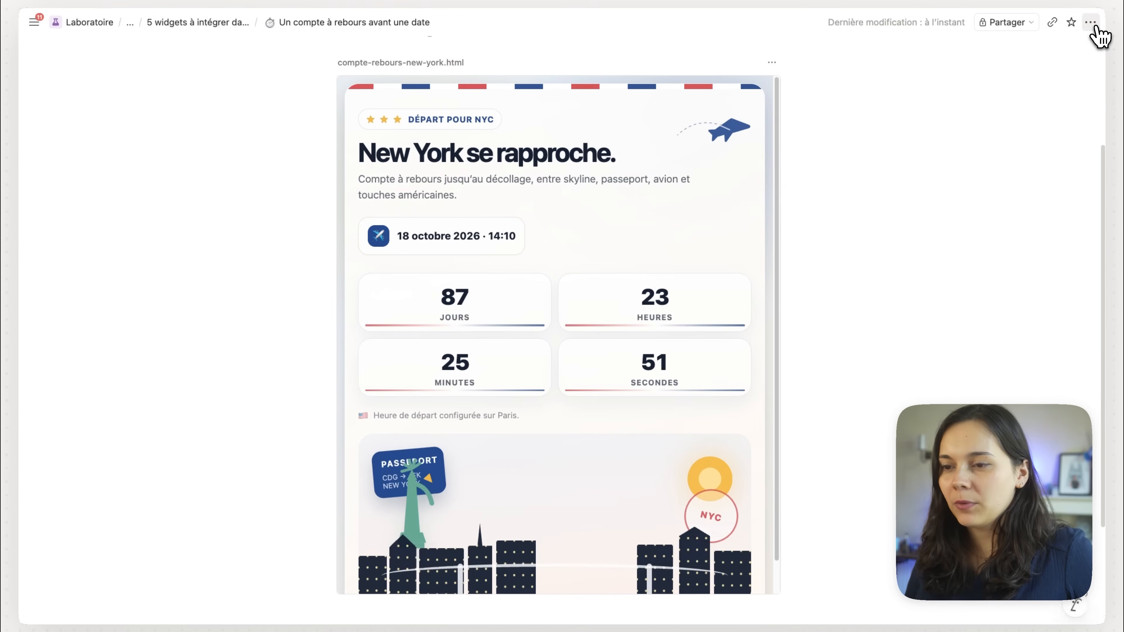
click(1090, 23)
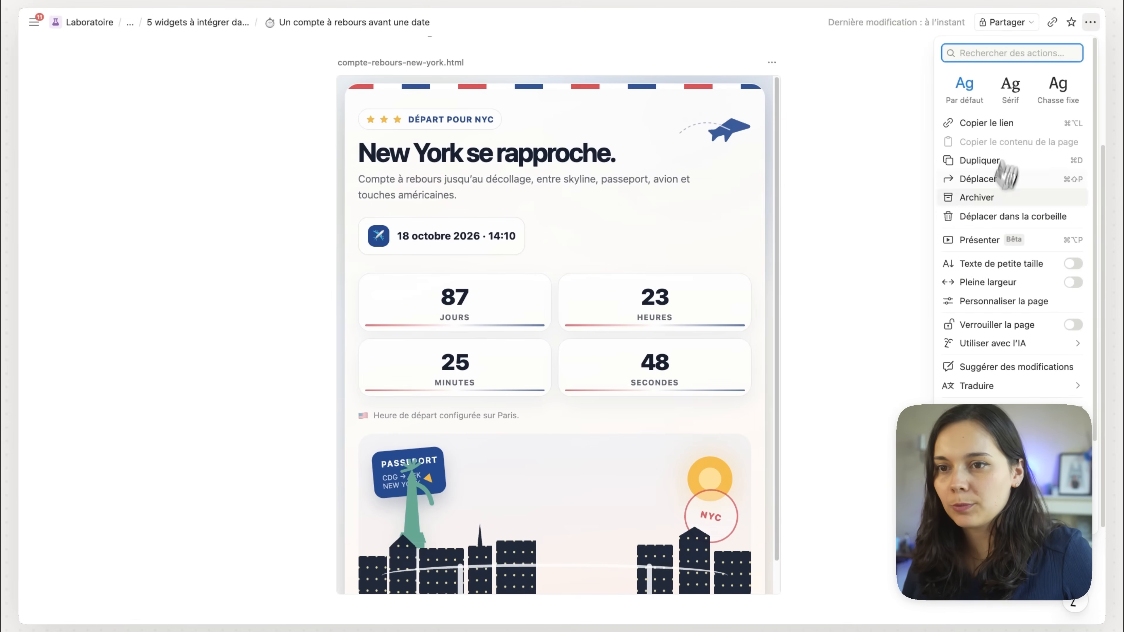
click(980, 283)
click(538, 257)
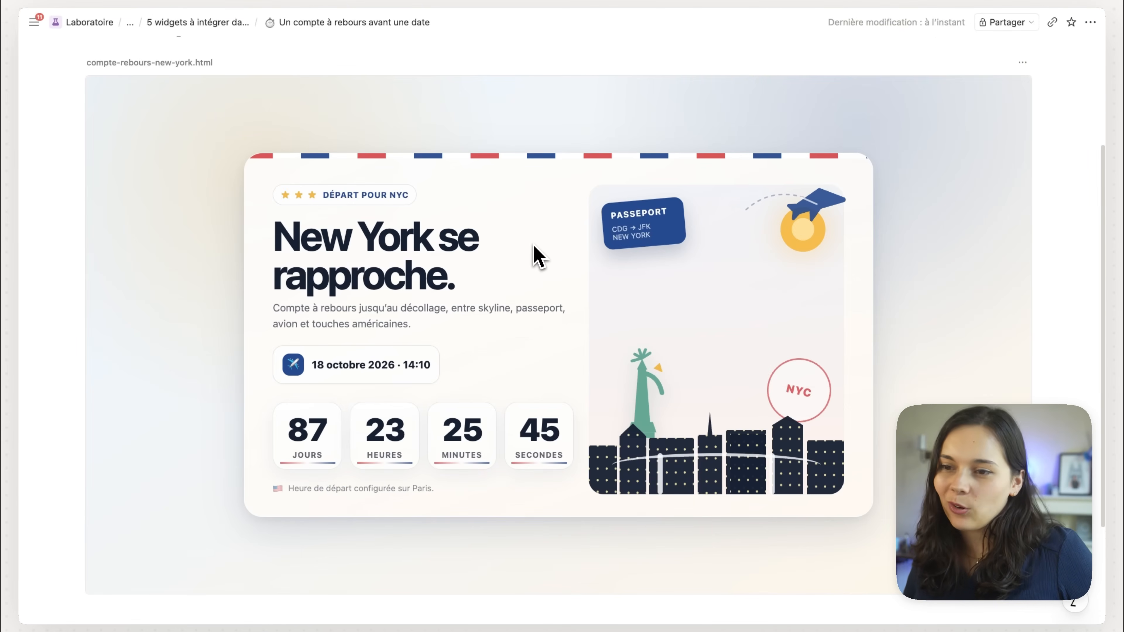
Step: Reduce the height of the countdown block to fit closely around its card
scroll(534, 256, down, 2)
scroll(486, 310, up, 1)
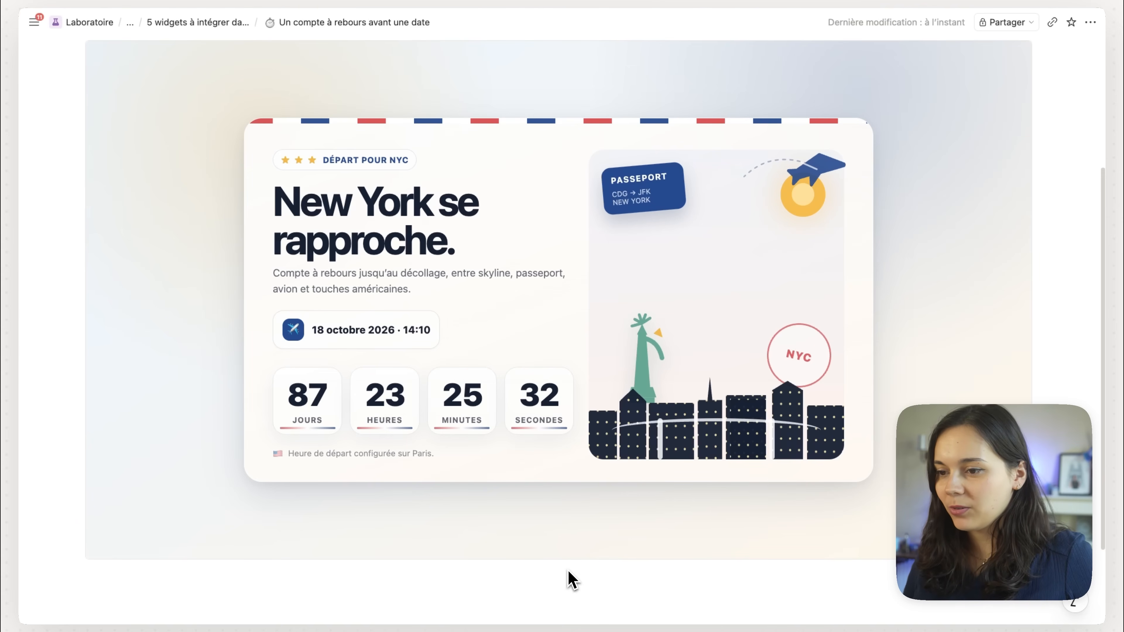
drag(554, 553, 564, 434)
scroll(565, 434, up, 4)
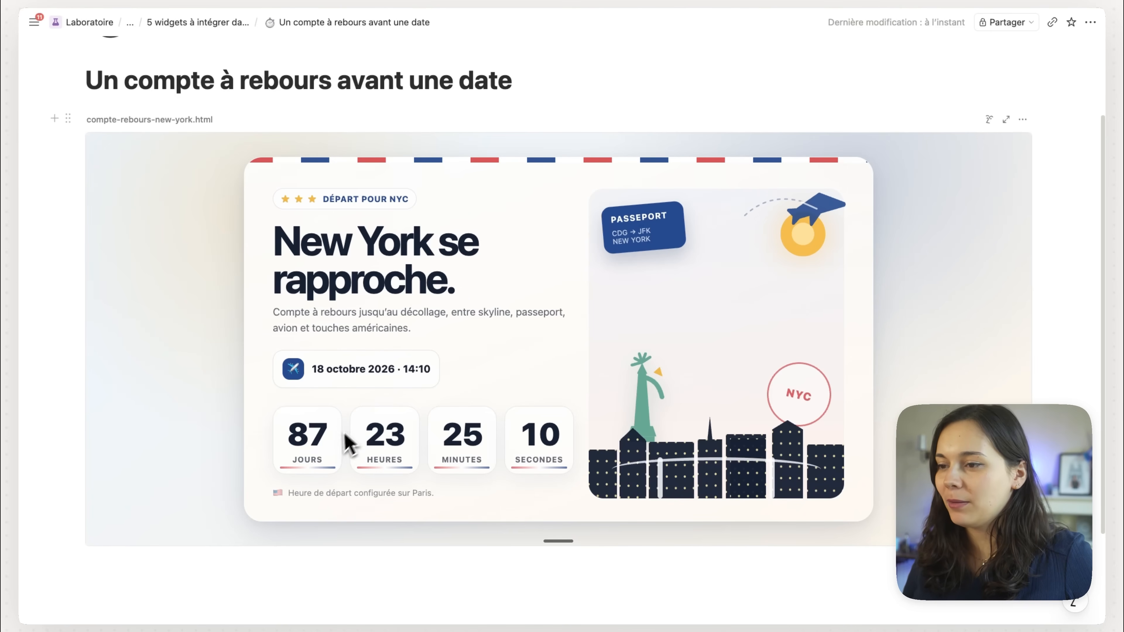
drag(310, 369, 440, 375)
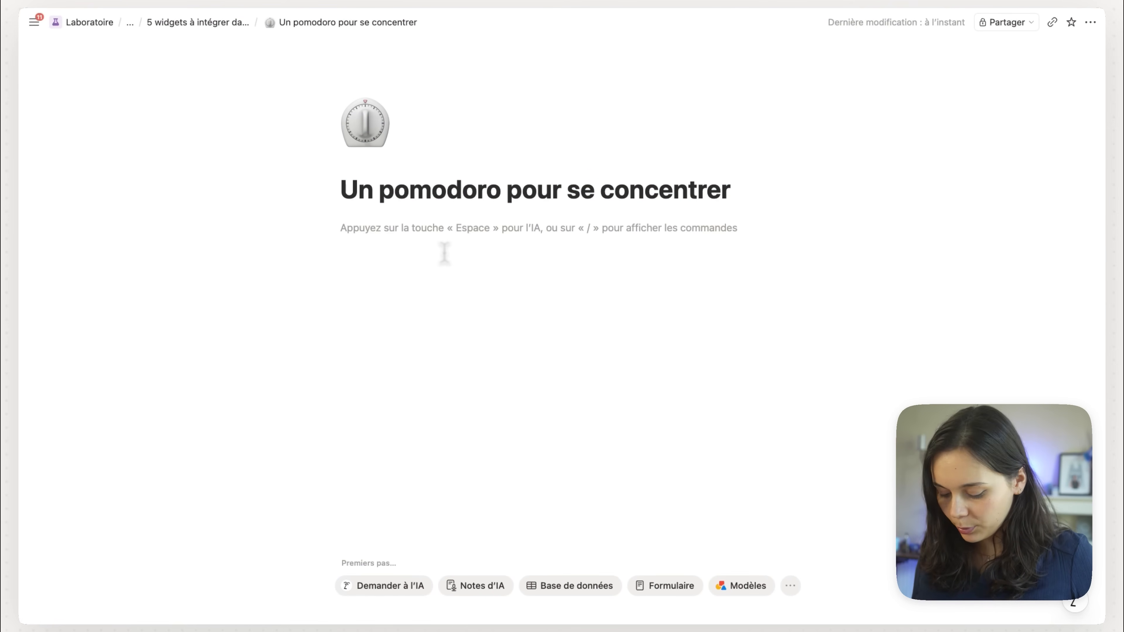
Step: Insert an HTML block on the "Un pomodoro pour se concentrer" page and open its AI description field
text(/html)
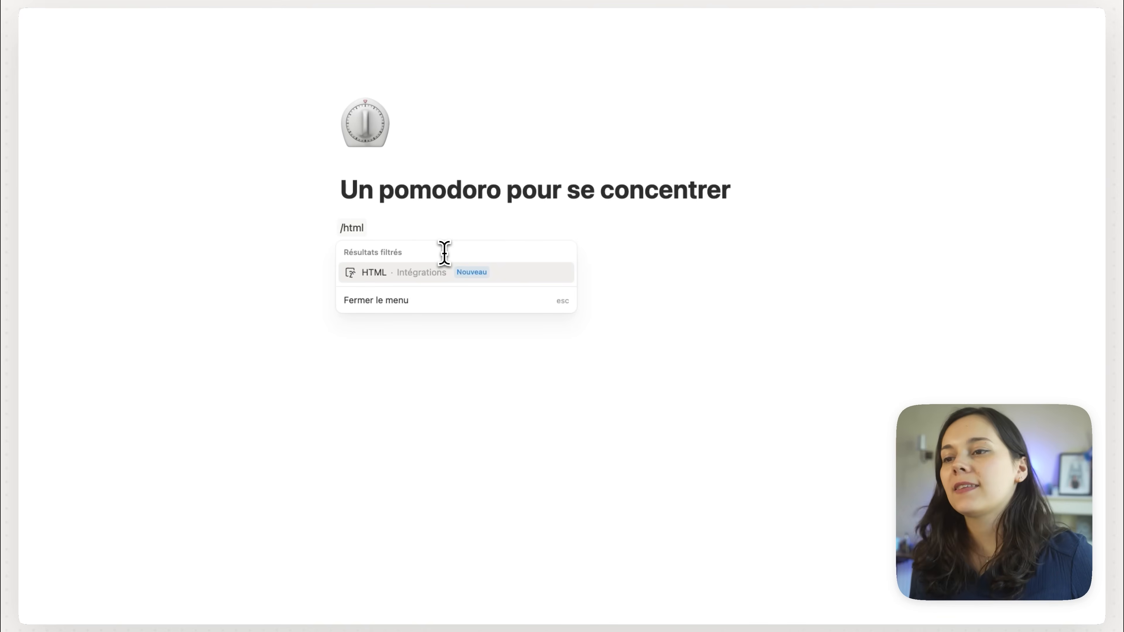
key(Return)
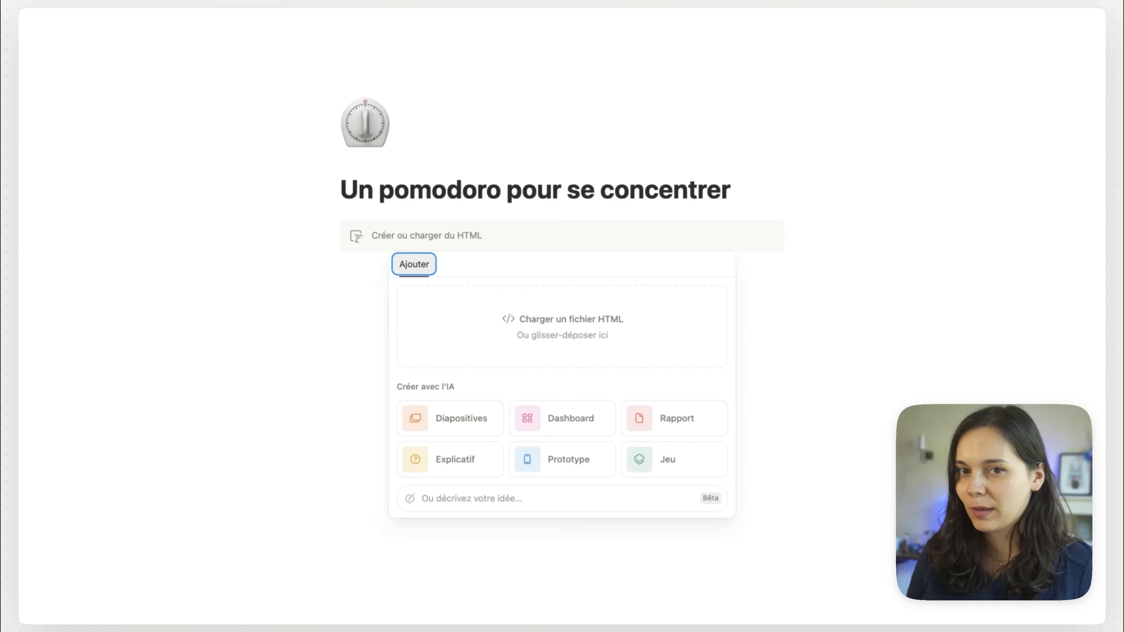
click(490, 501)
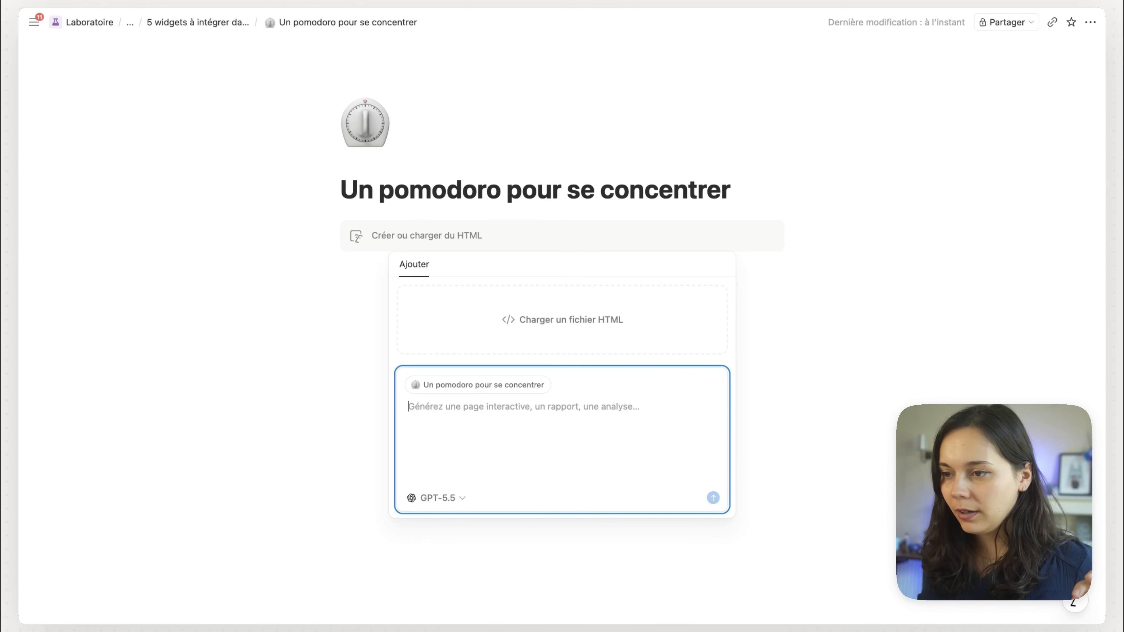
Step: Generate an interactive Pomodoro timer with a selectable number of sessions and a red and orange tomato theme, and open its discussion
key(fn)
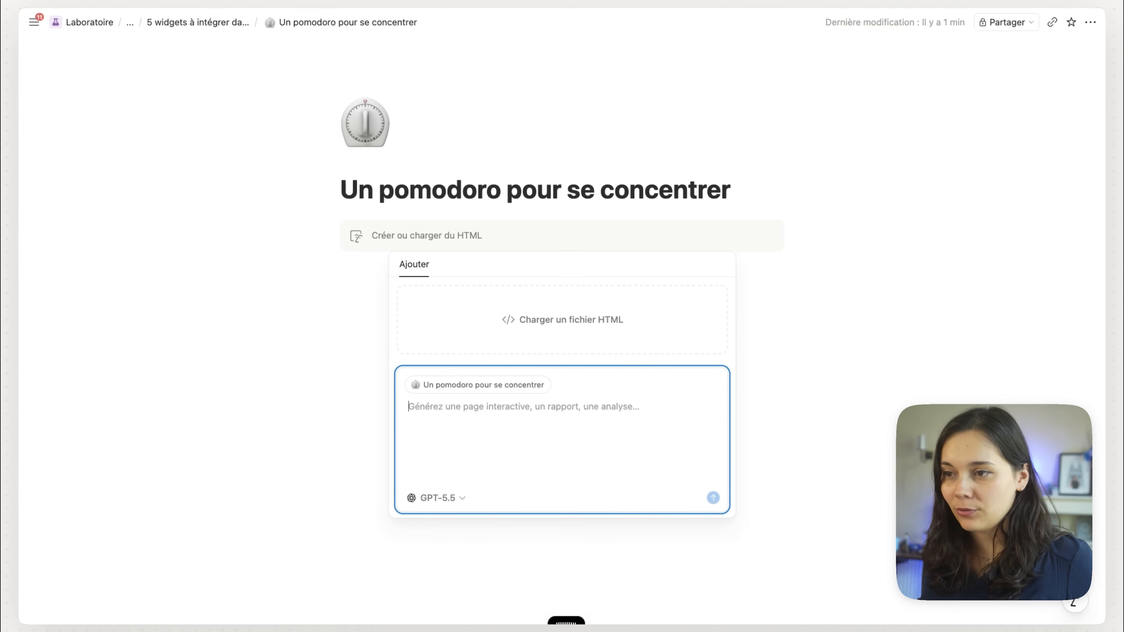
text(J'aimerais que tu me crées un système Pomodoro qui va me permettre de lancer des minuteurs avec plusieurs sessions sur la méthodologie Pomodoro, qui est bien connue. Idéalement, il faudrait que je puisse choisir le nombre de sessions que je vais faire. Visuellement, j'aimerais bien quelque chose qui est proche des légumes, avec notamment des tomates, des couleurs rouge, orange, ce genre de choses, et que tu me fasses des éléments interactifs sur mon widget.)
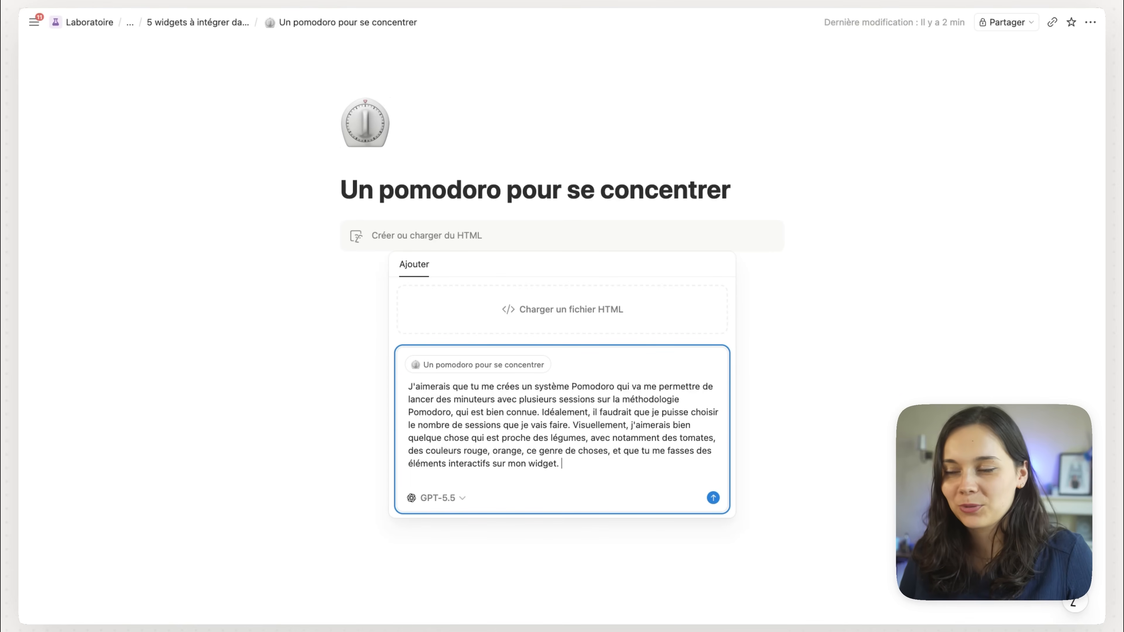
key(Return)
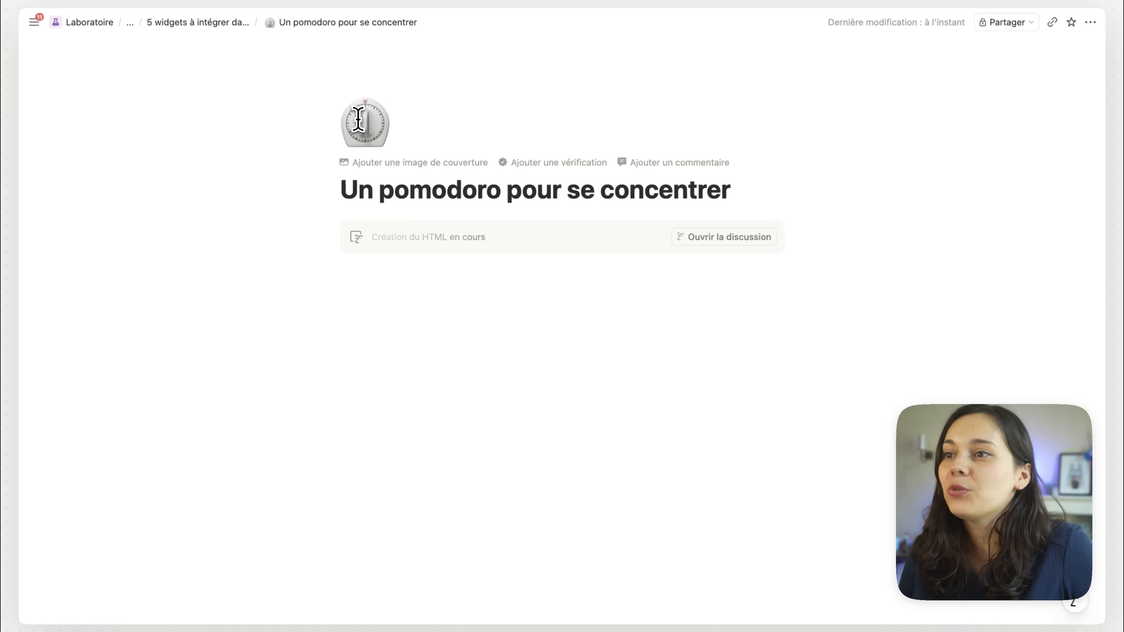
click(712, 239)
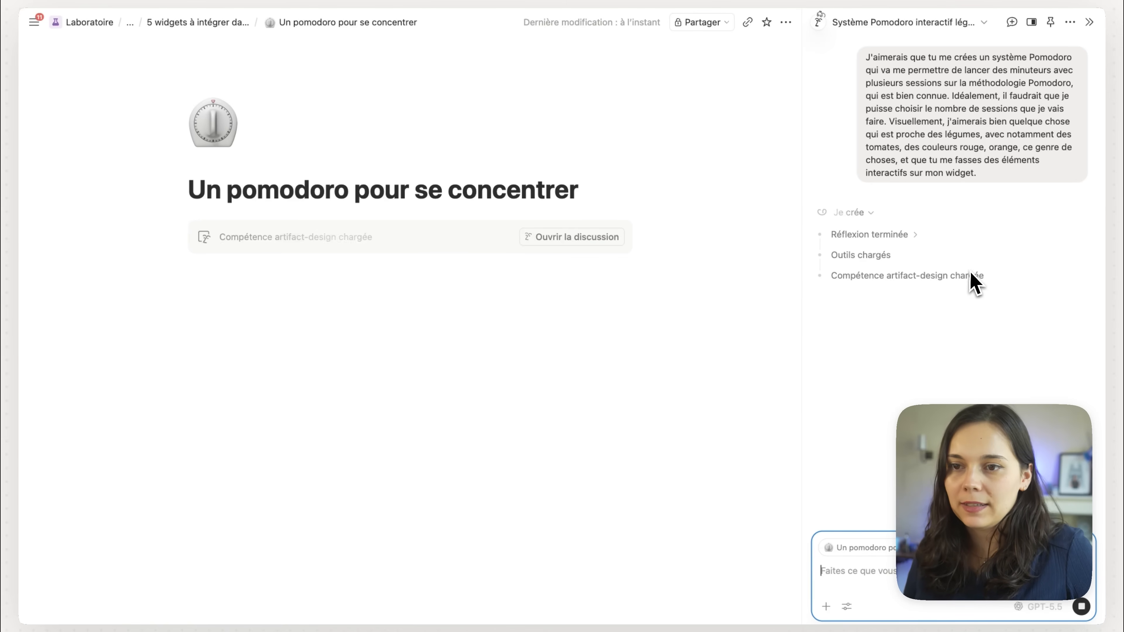
drag(856, 284, 948, 287)
click(948, 288)
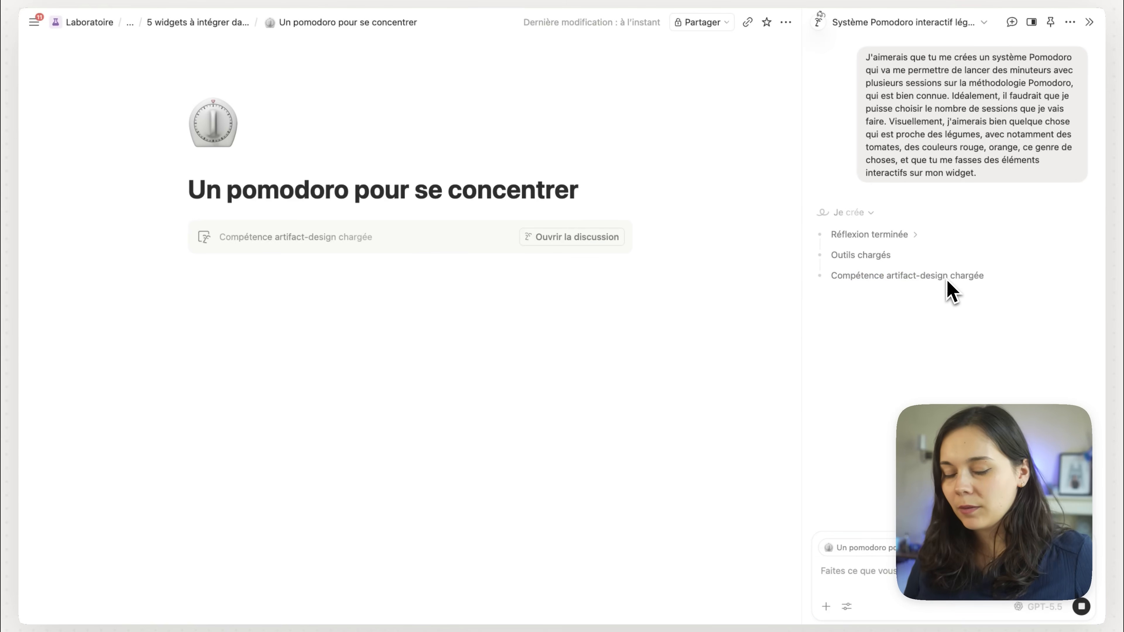
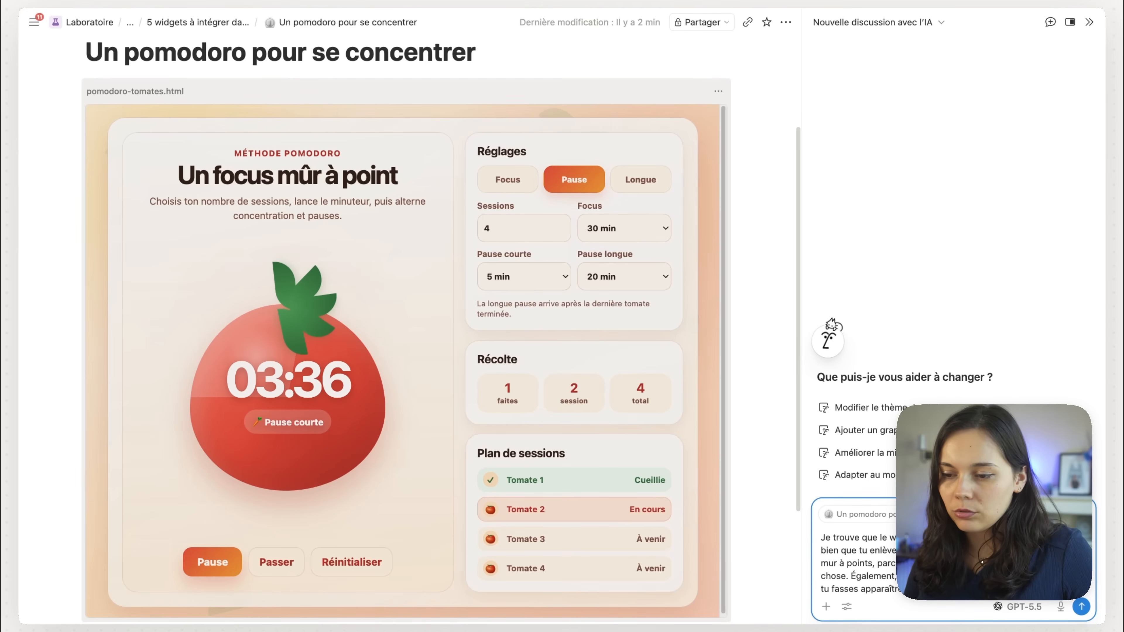
Step: Ask the AI to remove the sentence under "Un focus mûr à point" and show breaks in the session plan
key(Return)
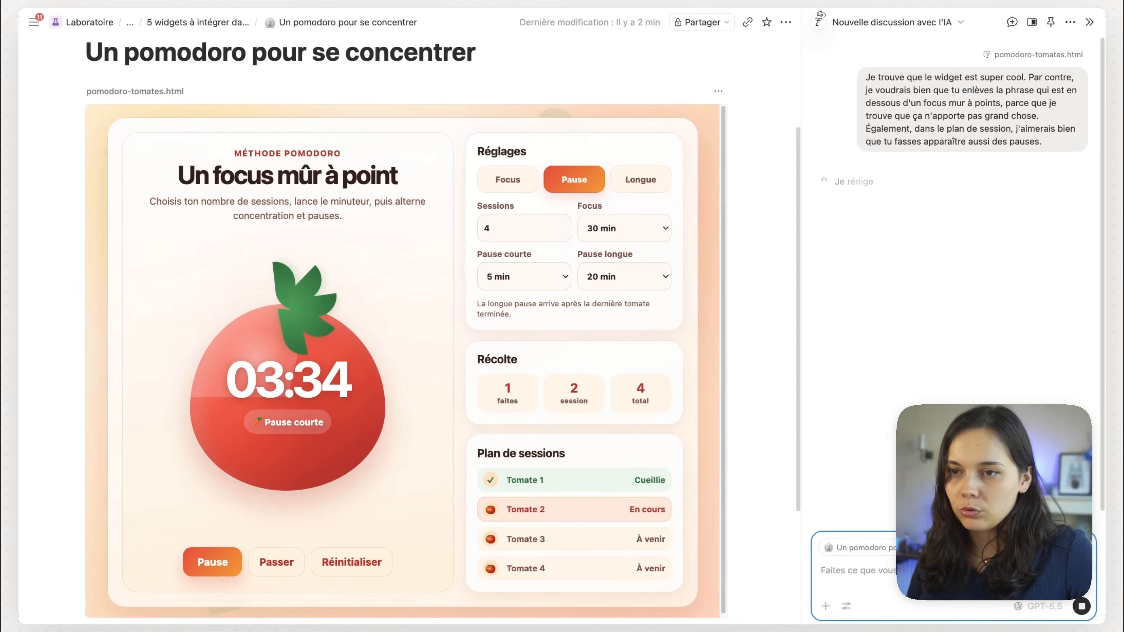
scroll(760, 500, down, 1)
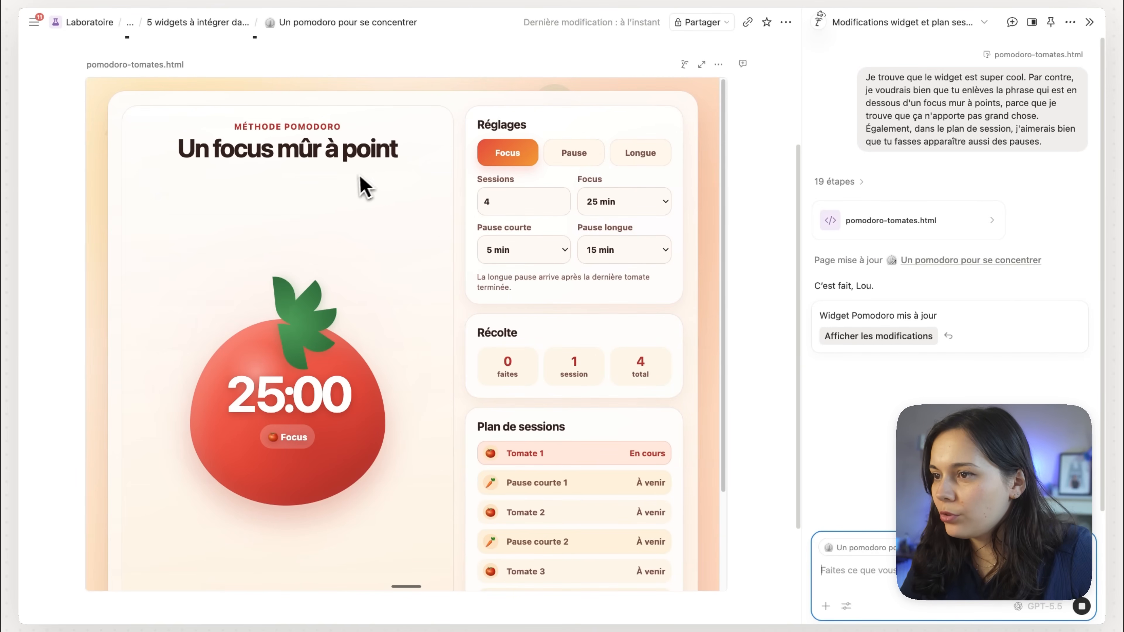
Step: Close the AI discussion and review the updated Pomodoro widget's session plan and title area
scroll(426, 263, down, 3)
key(super+j)
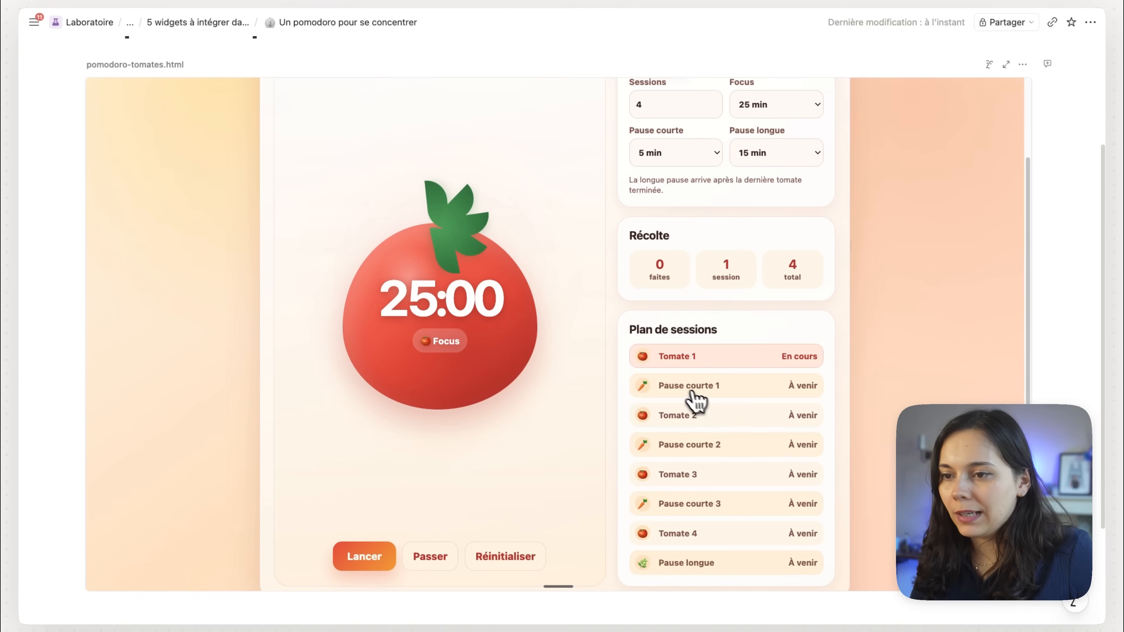
scroll(667, 394, down, 1)
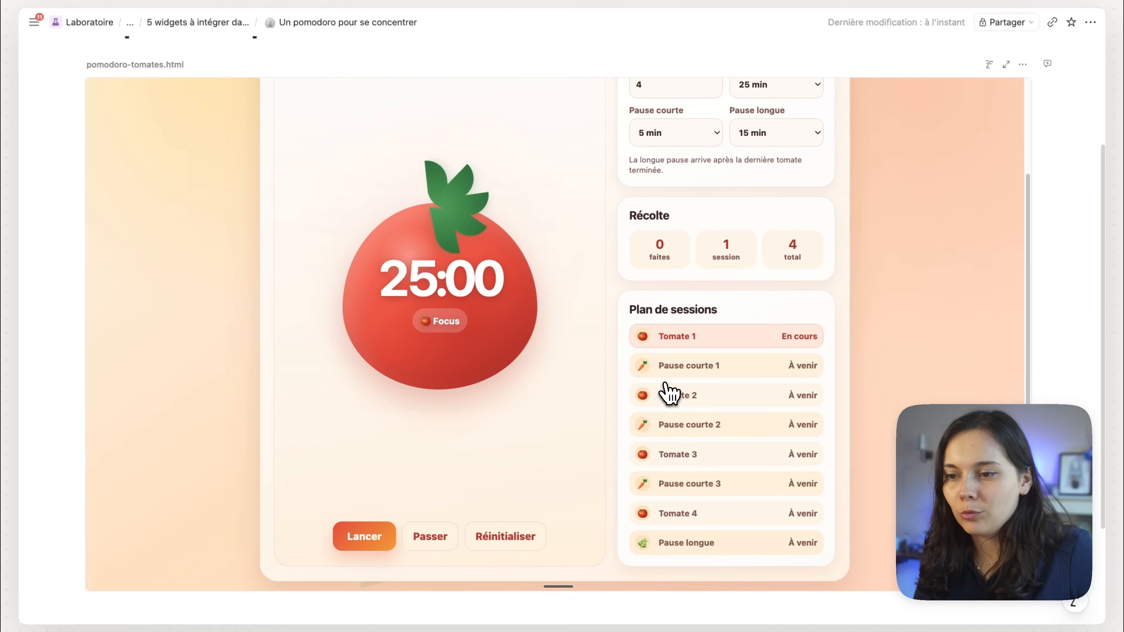
scroll(620, 396, up, 5)
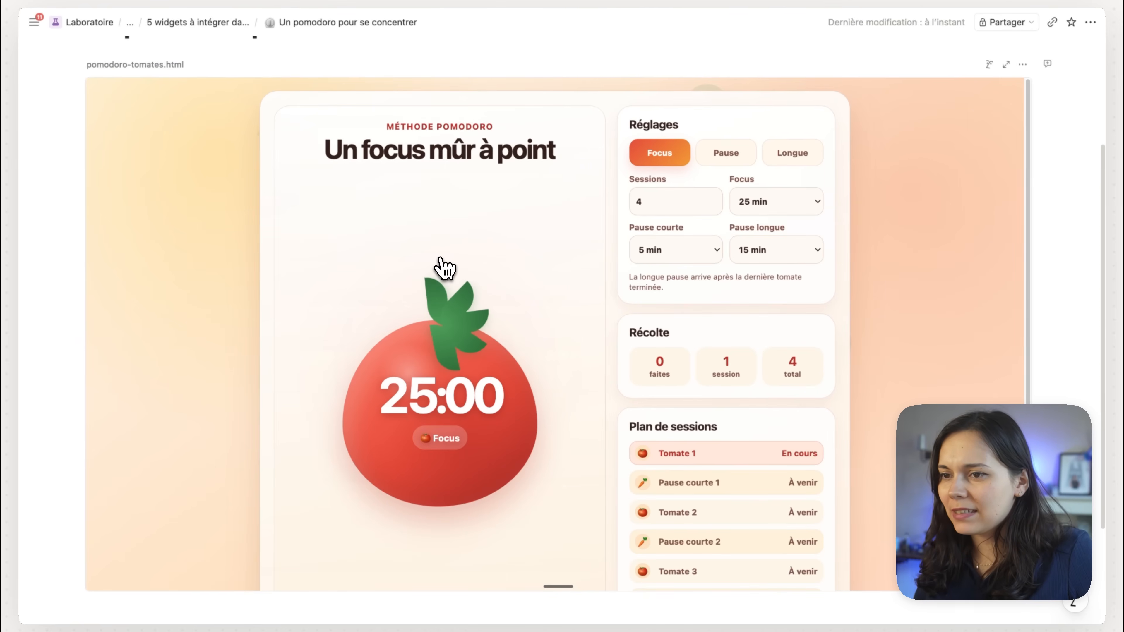
Step: Examine the Pomodoro widget from its title and settings down to the full session plan and timer controls
scroll(439, 266, down, 3)
scroll(442, 267, up, 3)
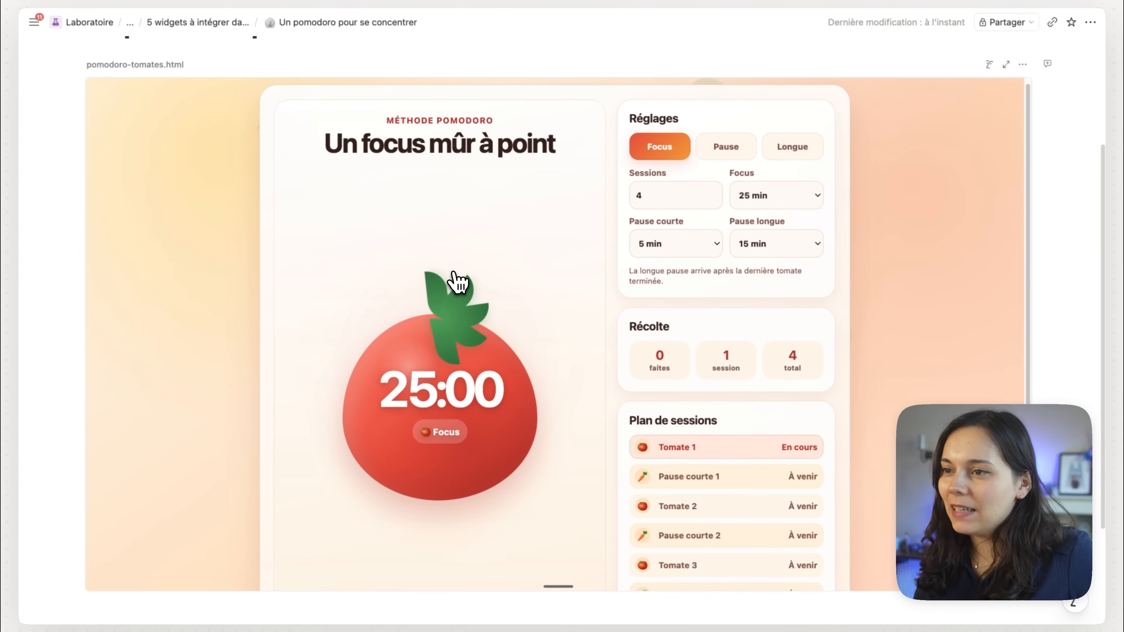
scroll(456, 284, down, 3)
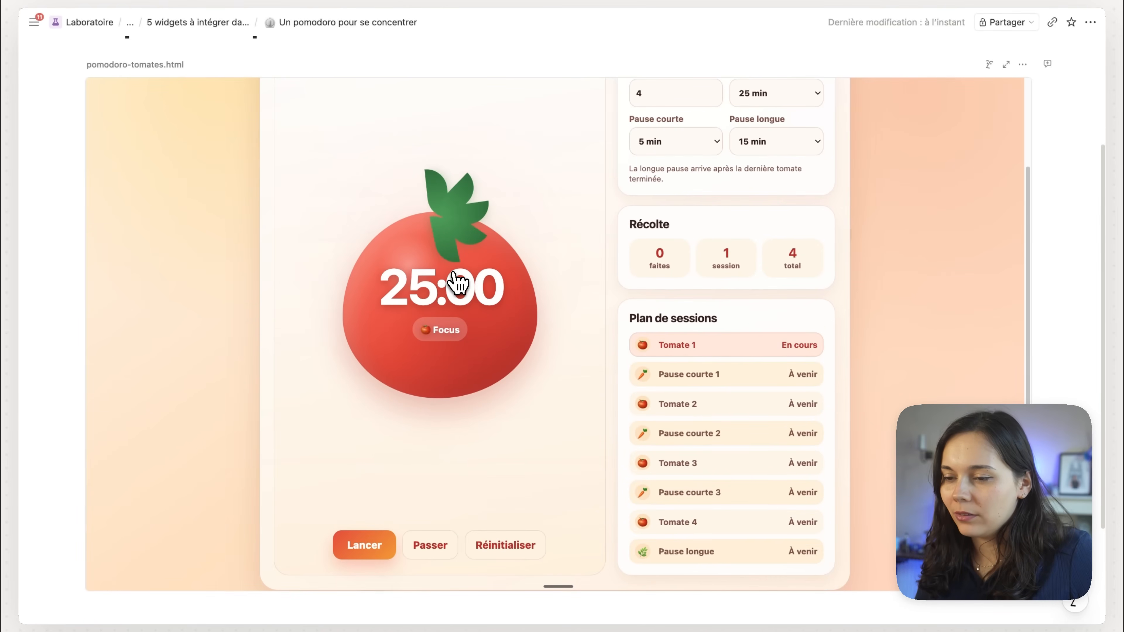
scroll(504, 292, up, 3)
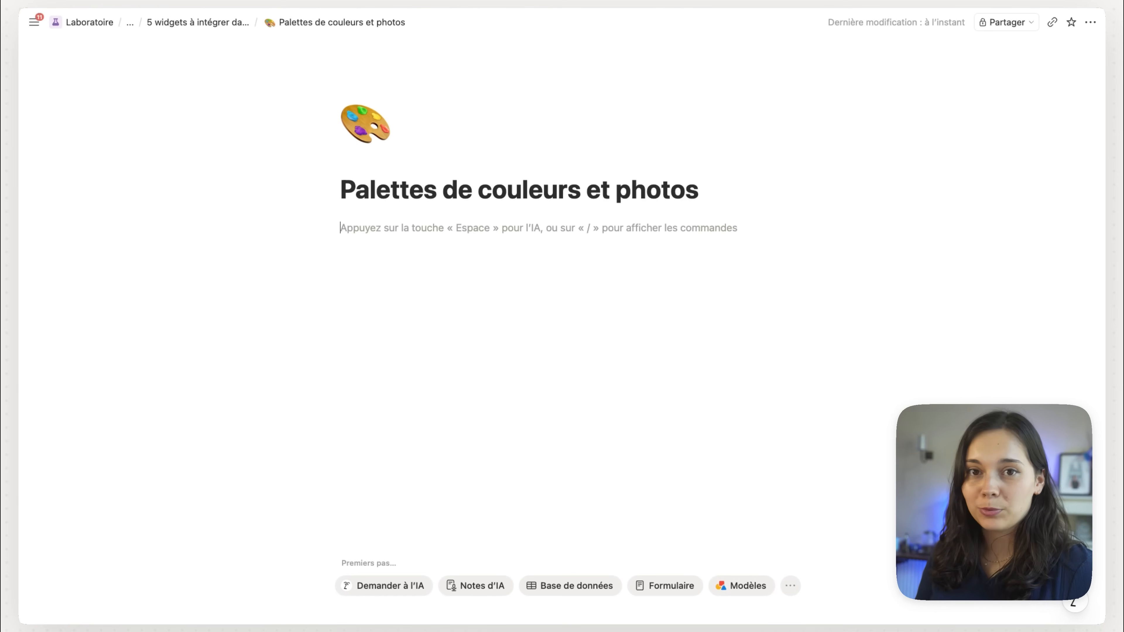
Step: Insert an HTML block on "Palettes de couleurs et photos" and describe brand colour bubbles showing copyable hex codes on hover, plus photos
text(/html)
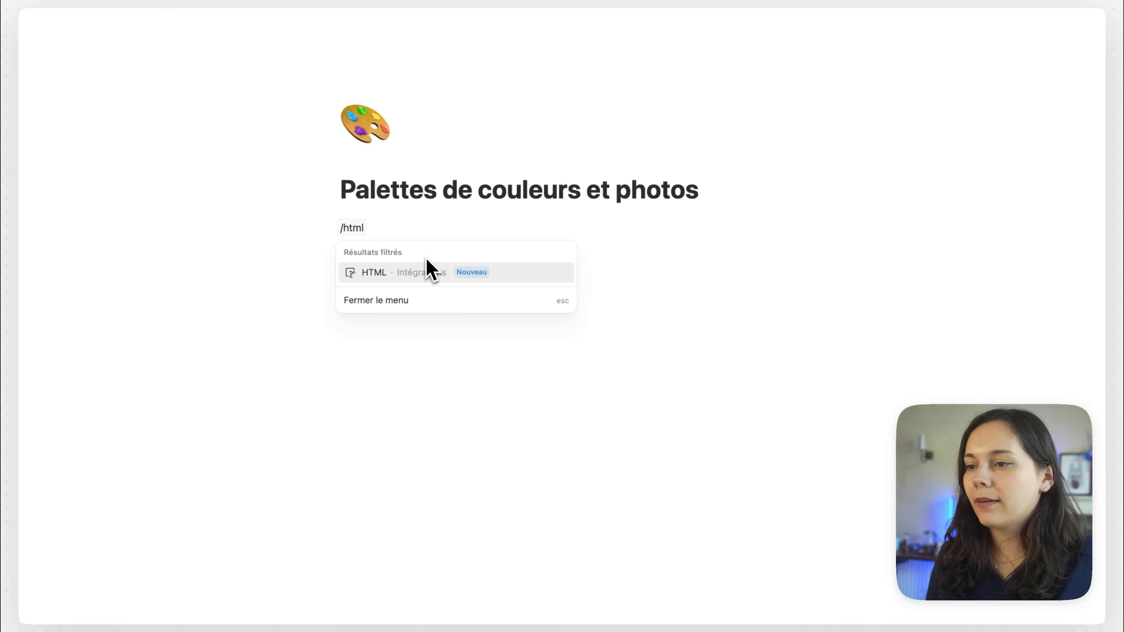
click(430, 274)
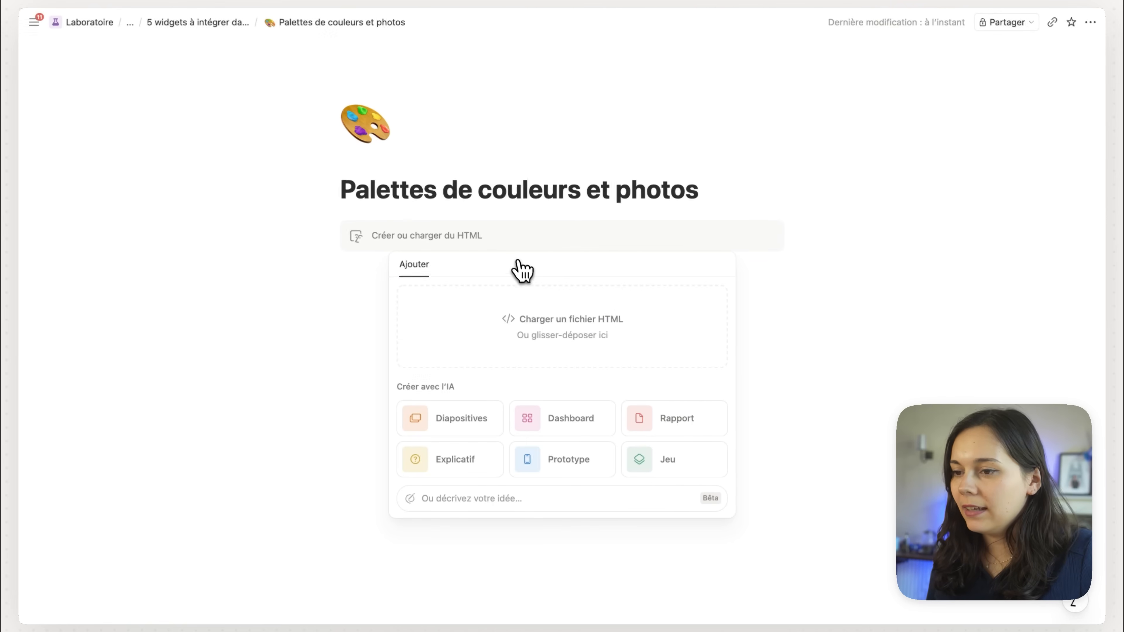
click(513, 496)
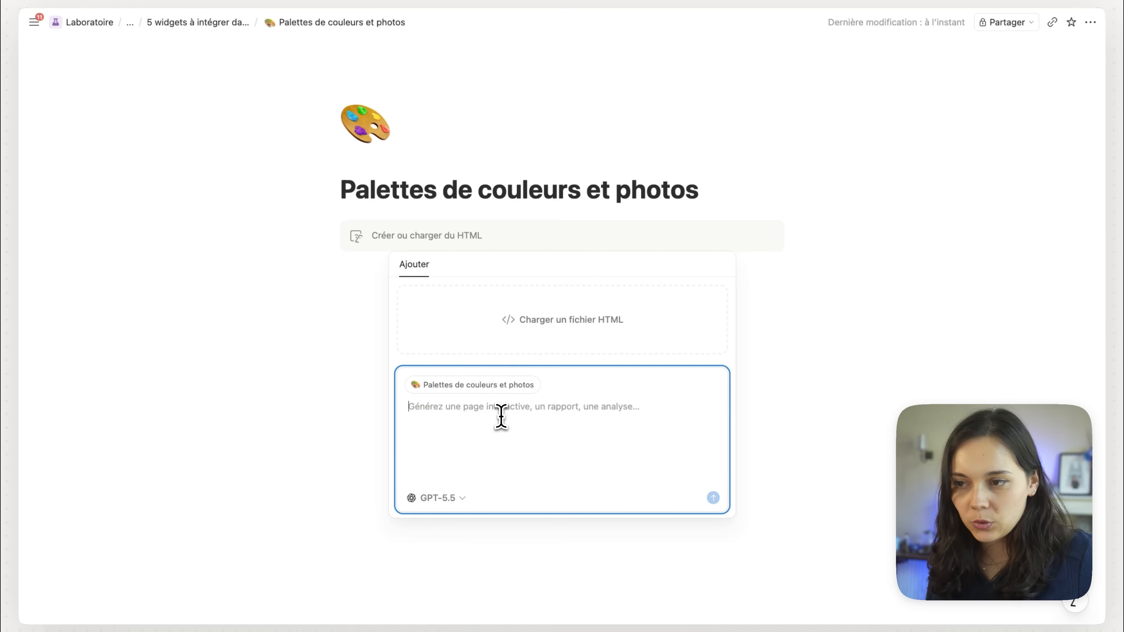
key(fn)
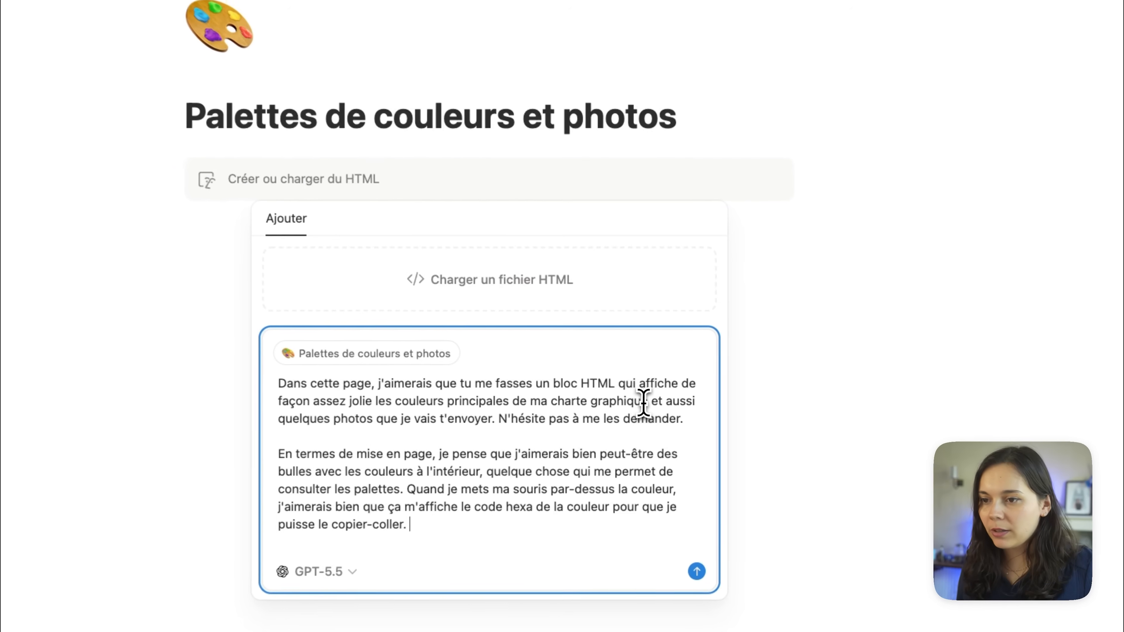
Step: Mention the "Guidelines de marque" page after "charte graphique" in the prompt and ask for the blue shades from the brand guide
click(646, 405)
key(shift+Return)
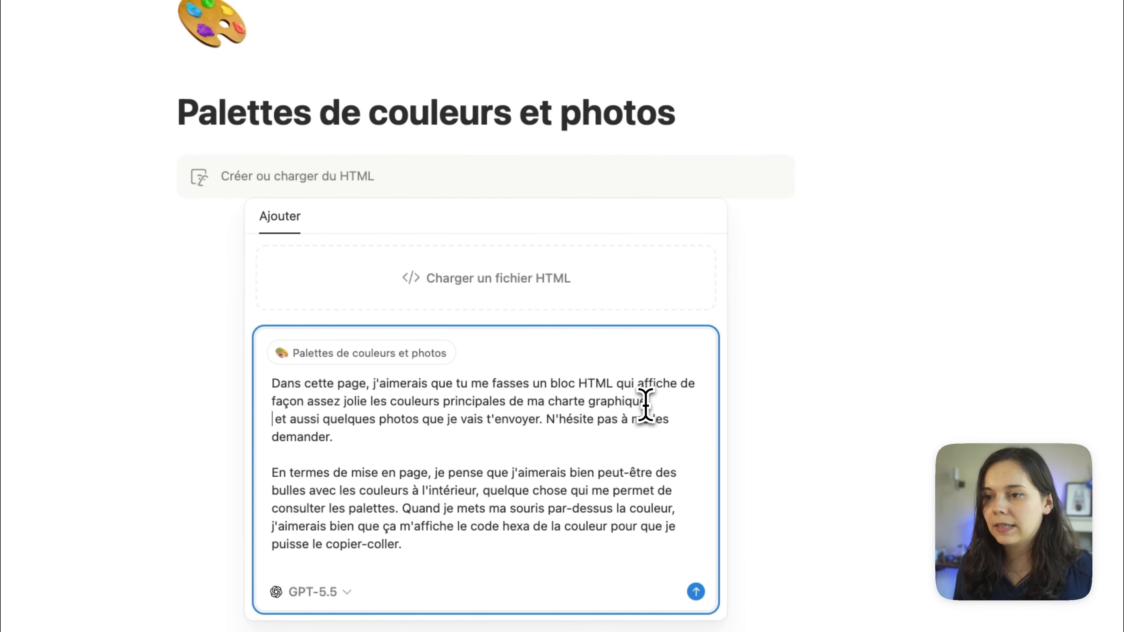
text(@guide)
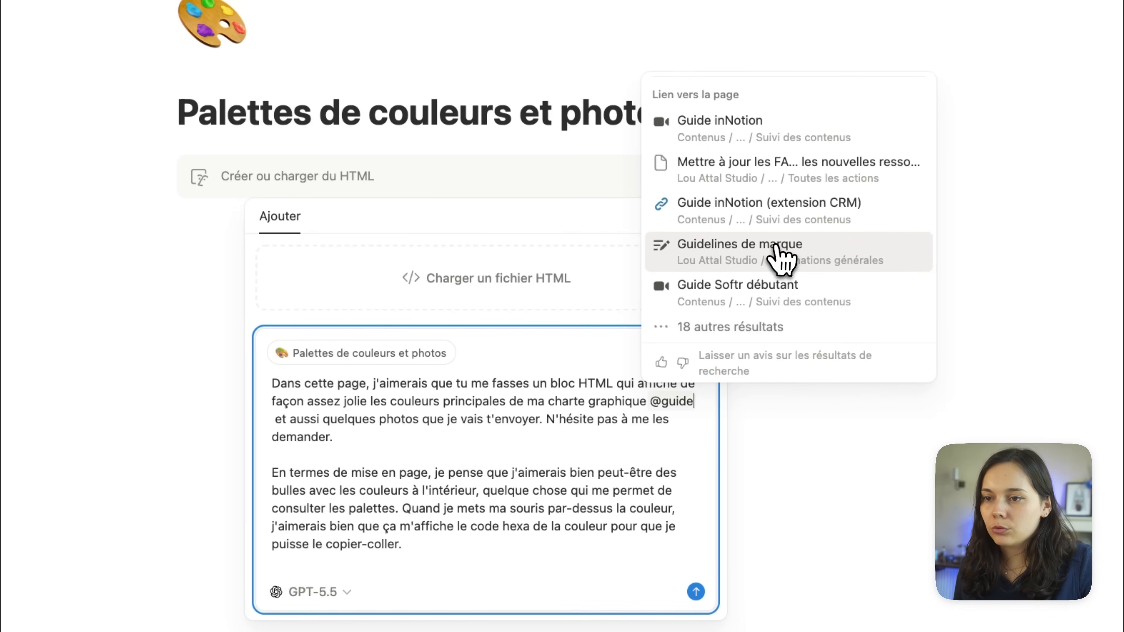
click(782, 258)
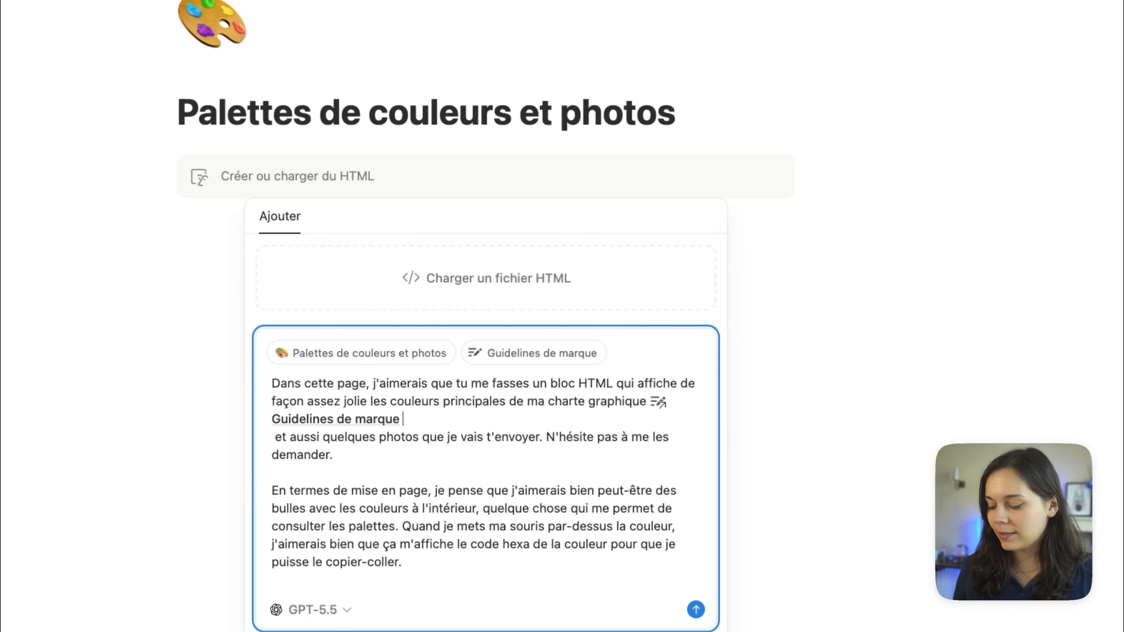
key(shift+Return)
key(shift+Return)
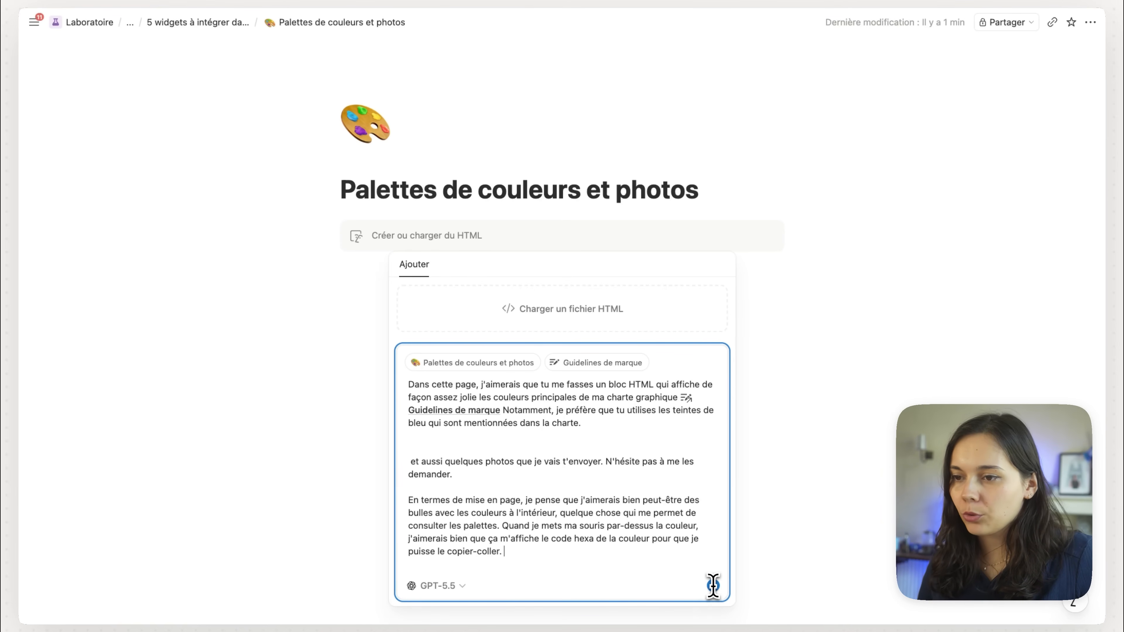
Step: Add a request for a gallery-style layout with limited block height, submit the prompt and open the AI discussion
key(shift+Return)
key(shift+Return)
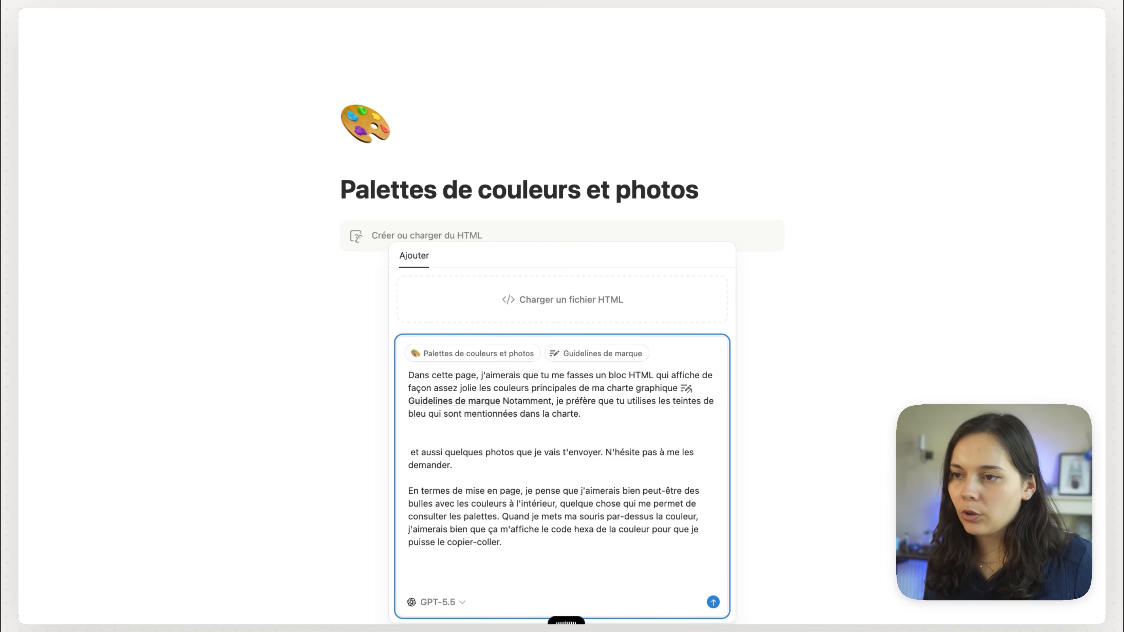
text(Tu peux faire en sorte que ça prenne la forme d'une sorte de galerie, mais fais en sorte que ce soit pas trop haut en termes de hauteur de bloc pour que je puisse tout voir d'un coup.)
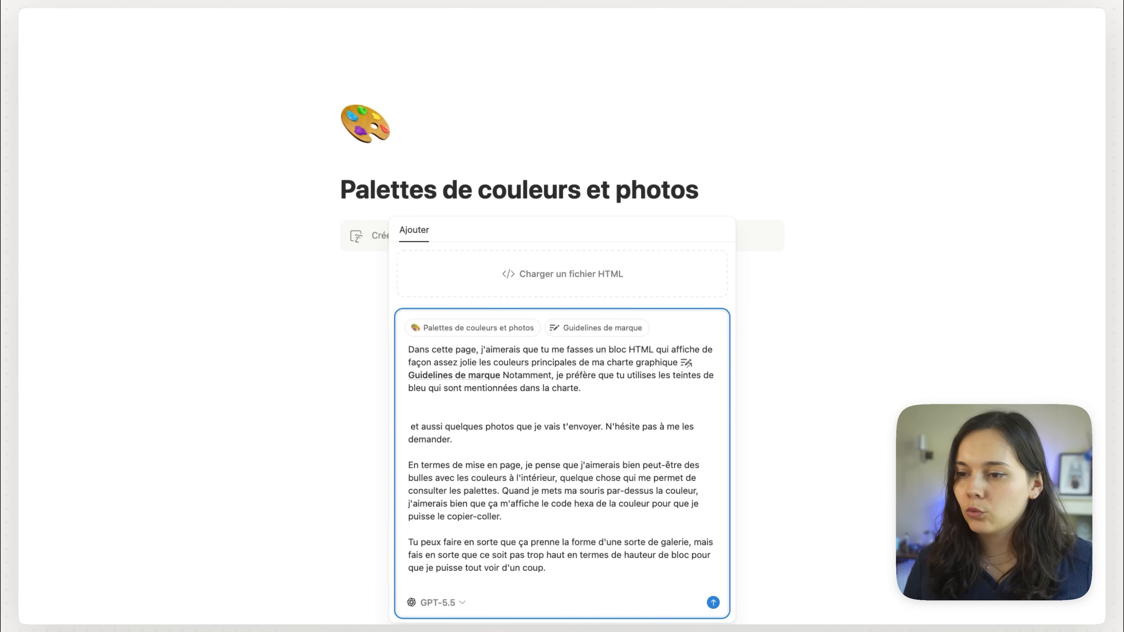
key(Return)
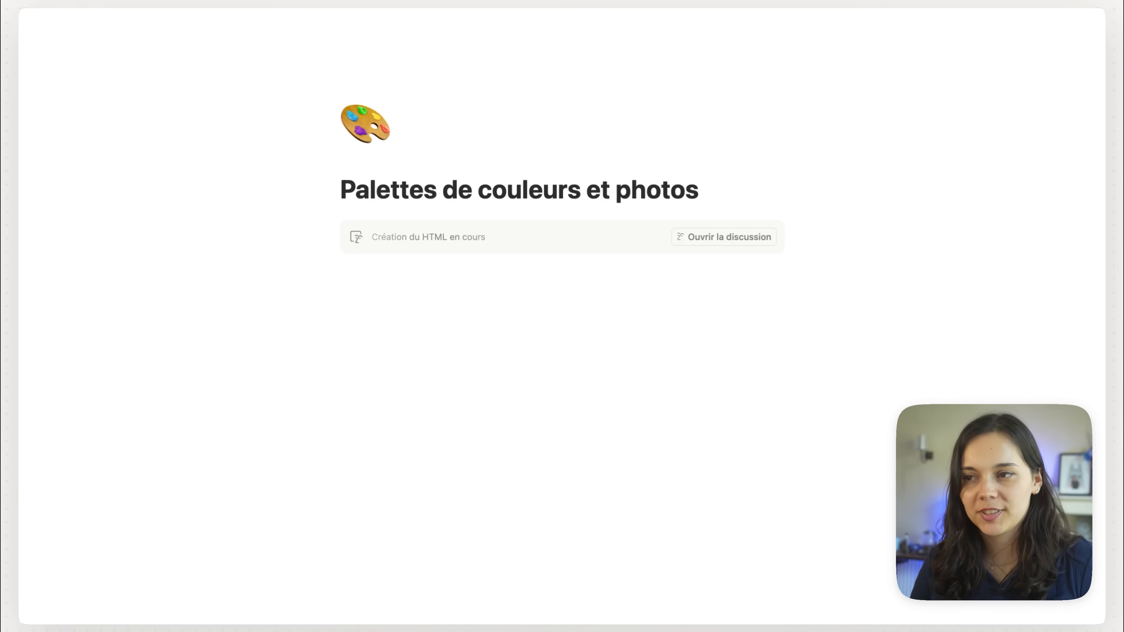
click(742, 241)
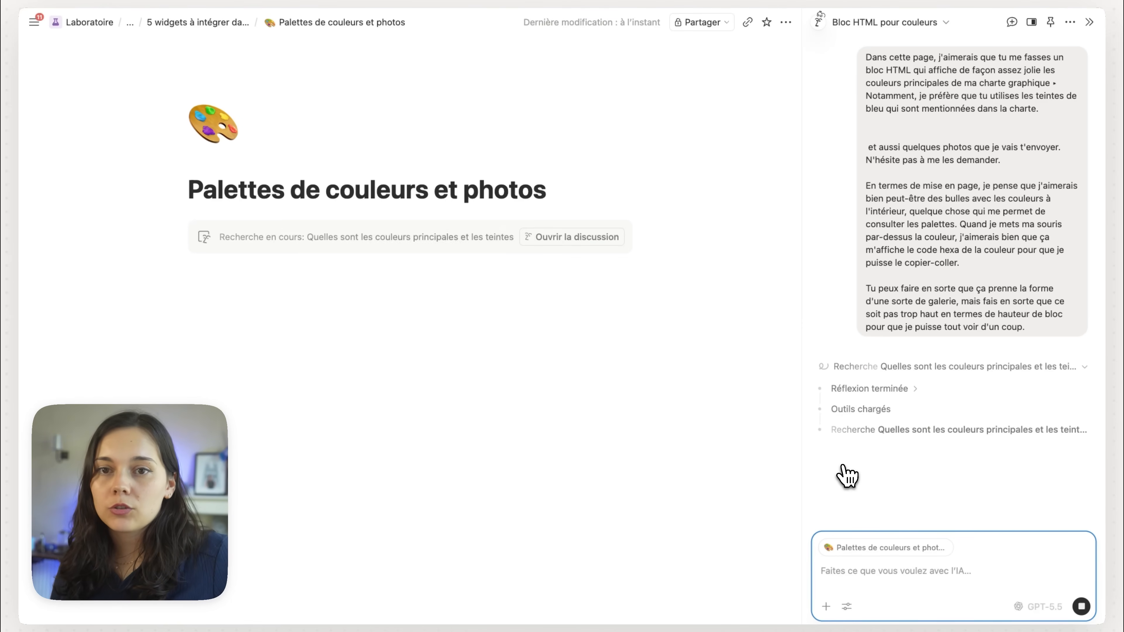
click(825, 607)
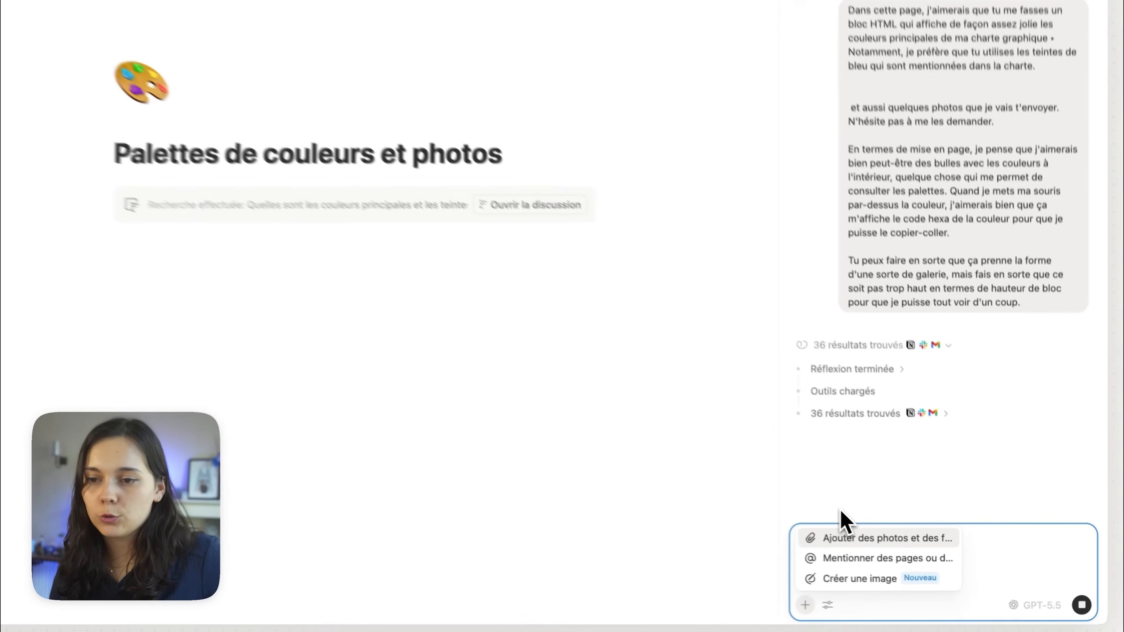
click(843, 520)
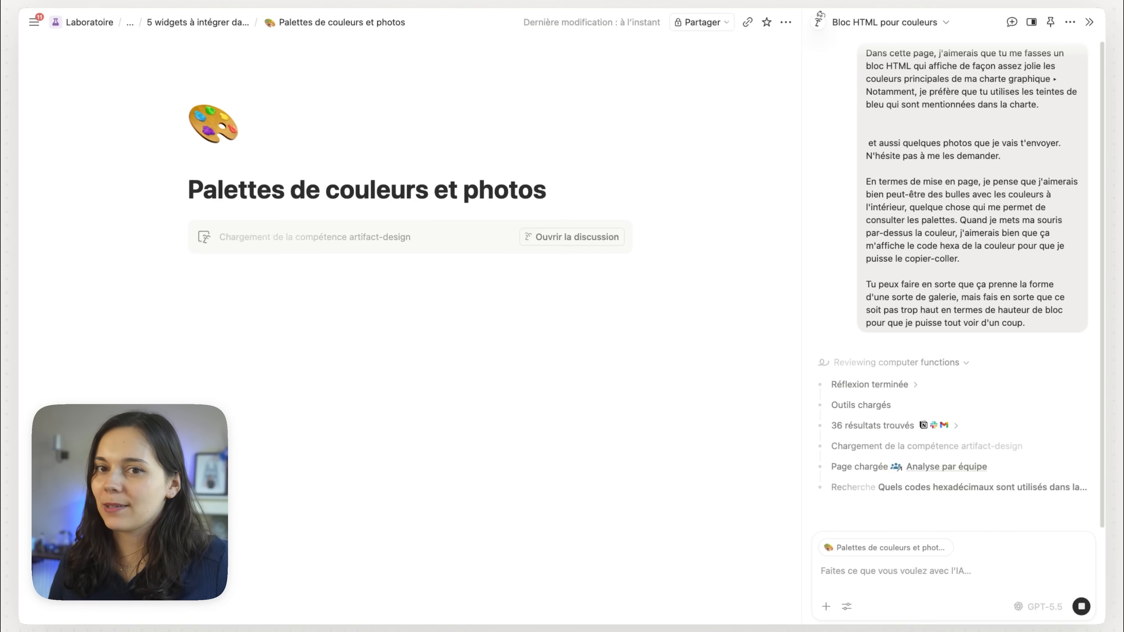
click(916, 567)
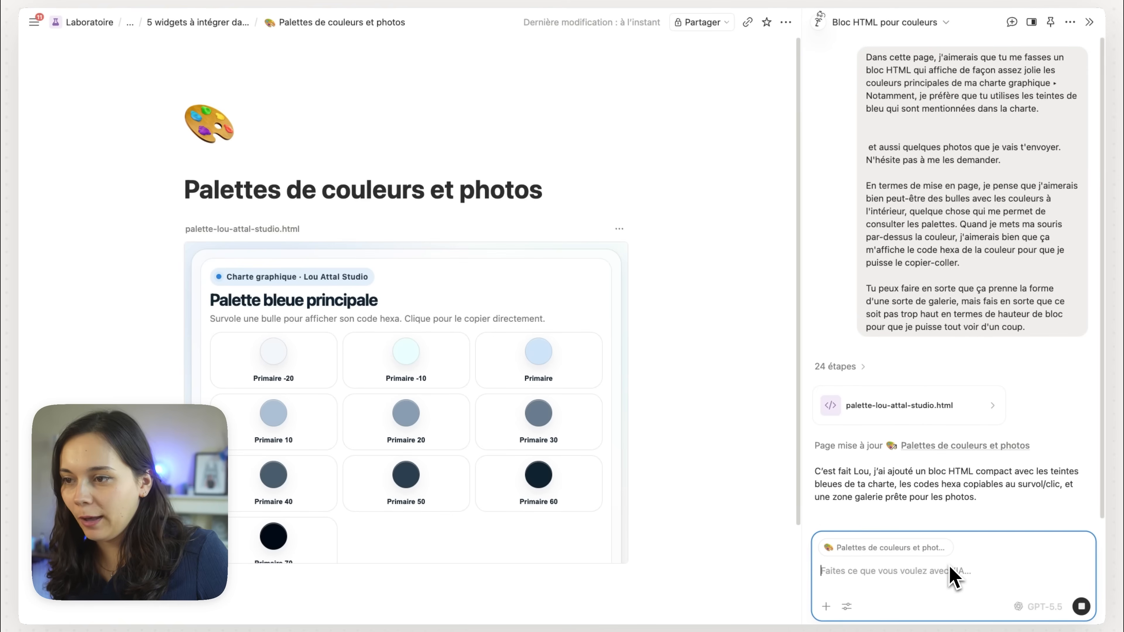
Step: Increase the height of the palette block and set the page to full width
drag(376, 539, 394, 577)
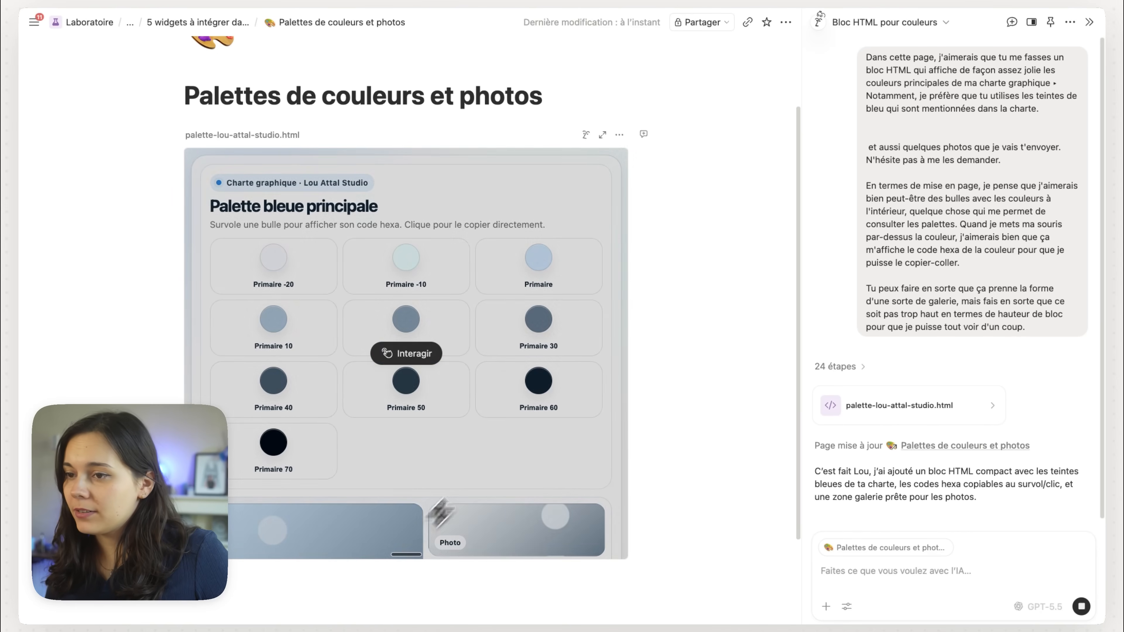
click(786, 23)
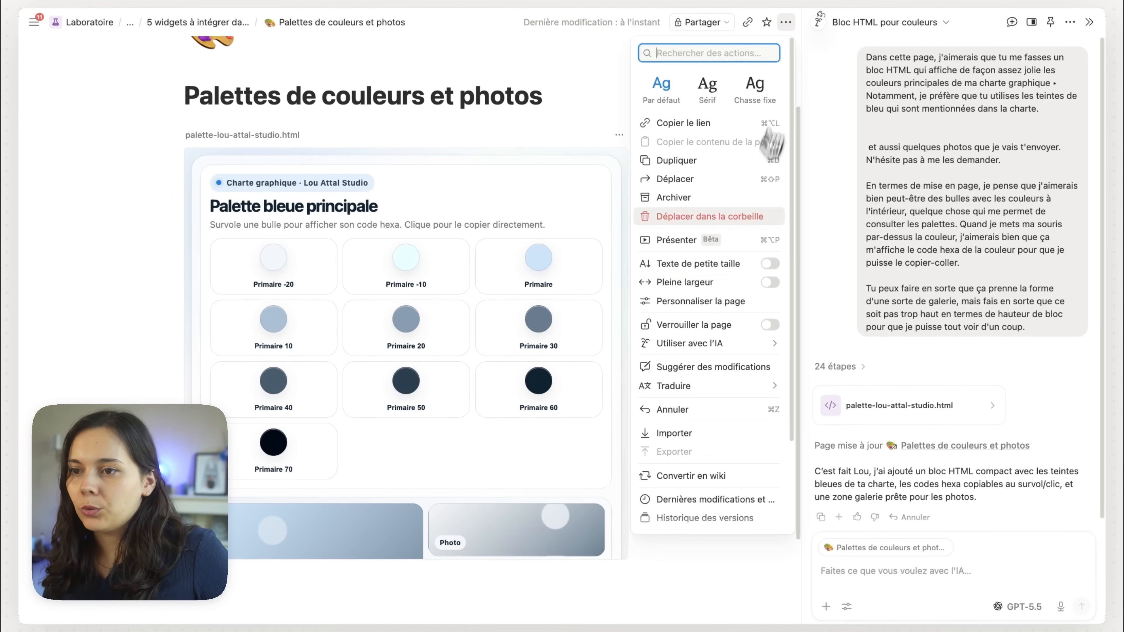
click(704, 283)
click(549, 188)
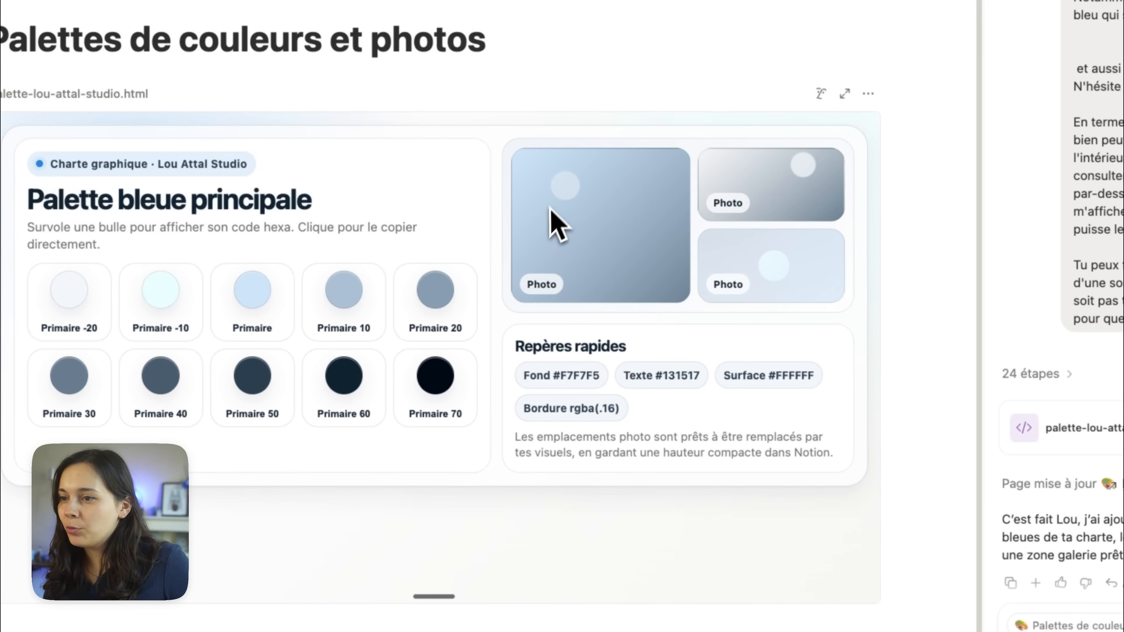
Step: Test copying the "Primaire" bubble's hex code #CEE5F9 by pasting it into the AI message field, and clear the field
mouse_move(409, 221)
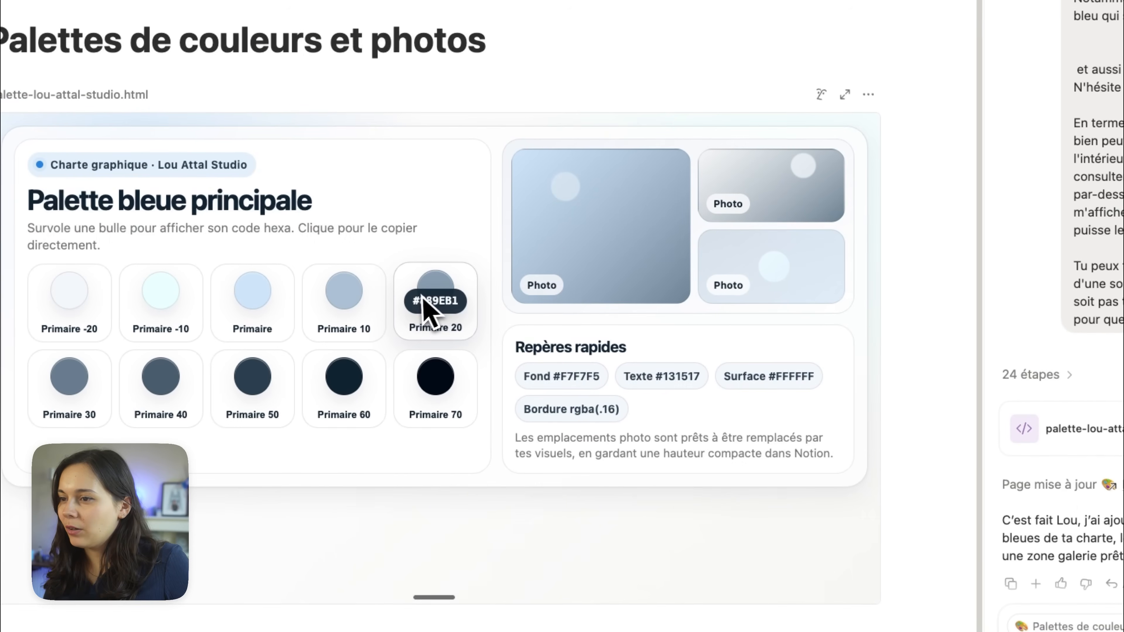
mouse_move(239, 314)
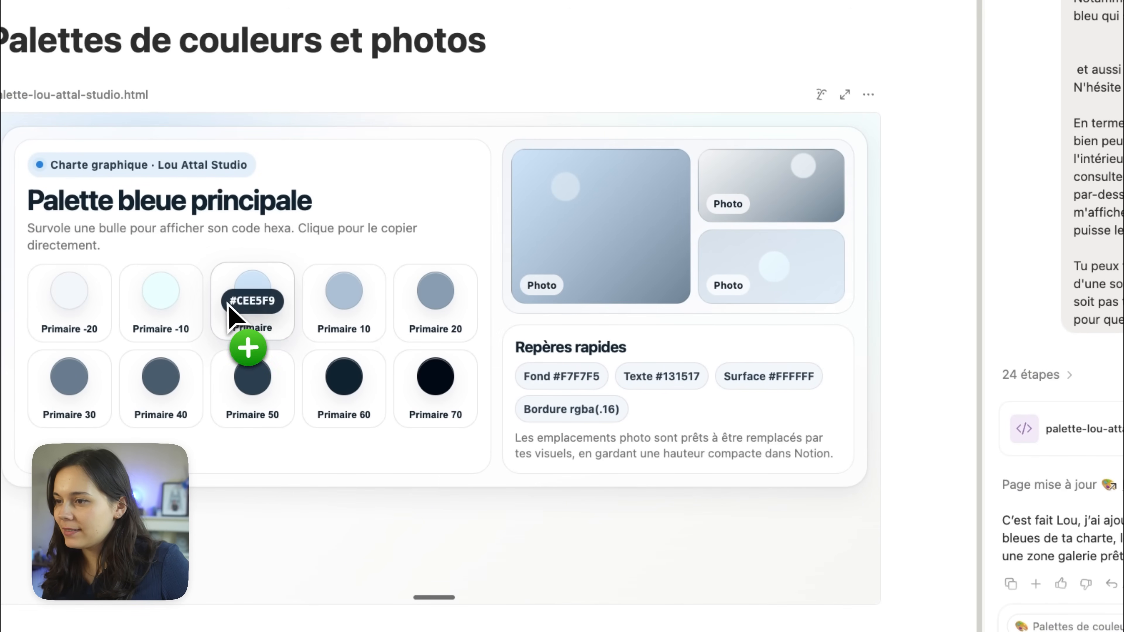
click(249, 308)
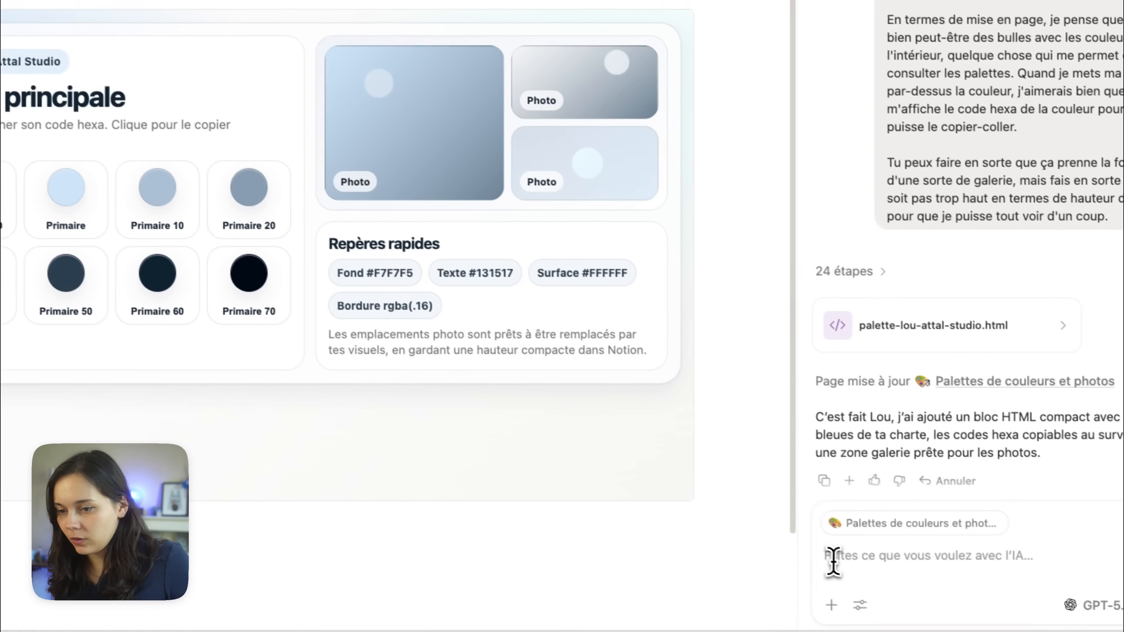
click(823, 557)
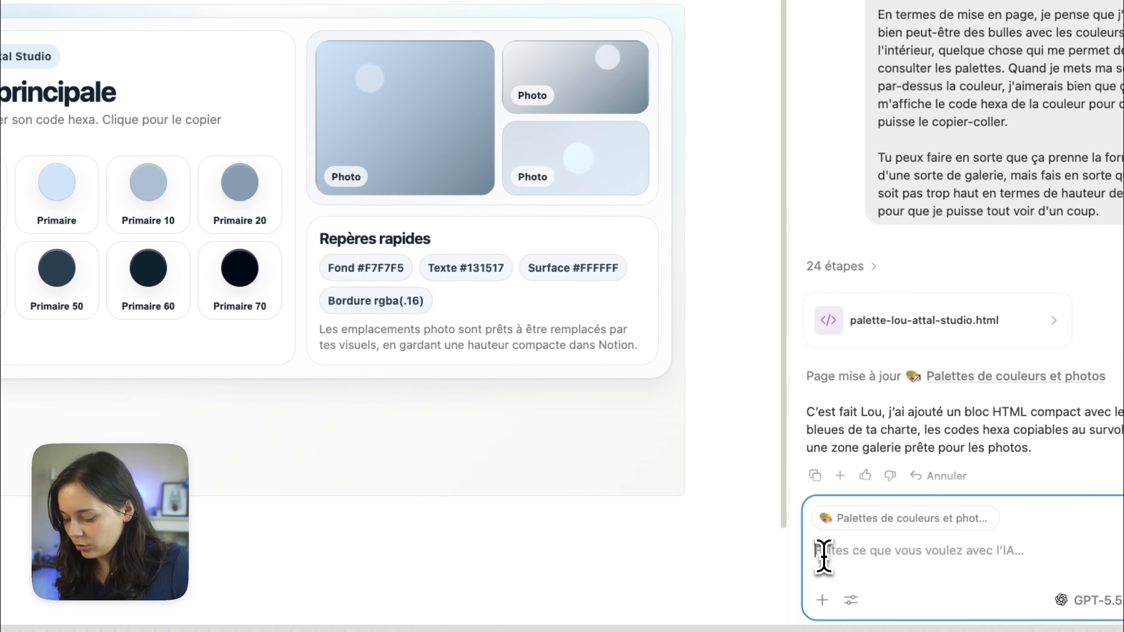
text(#CEE5F9)
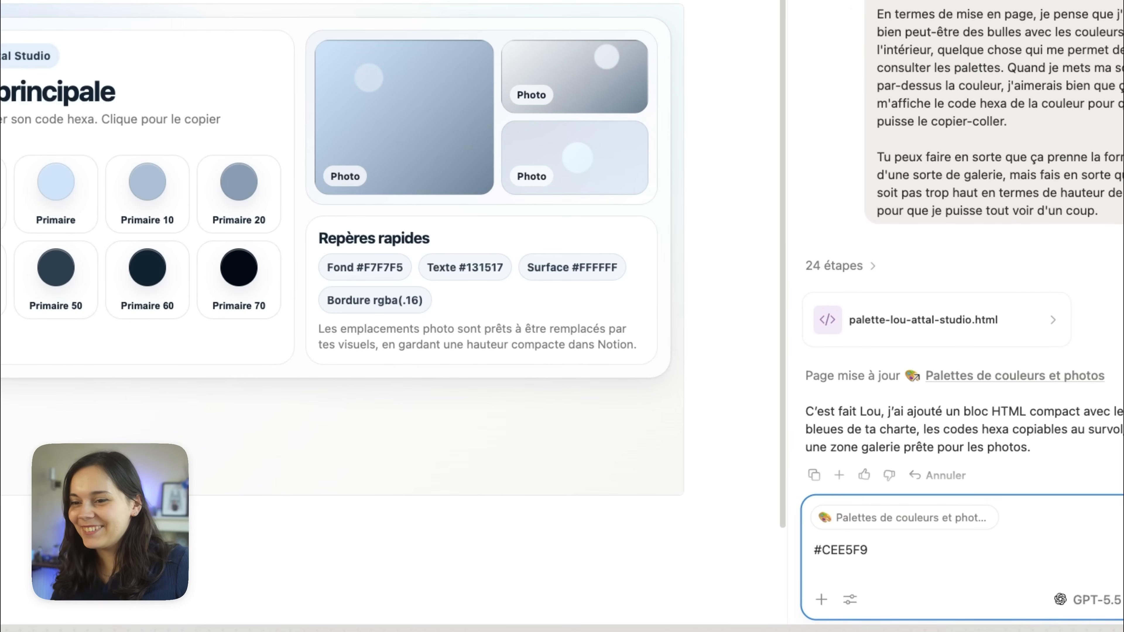
key(super+a)
key(BackSpace)
Step: Send the AI three photos, the first for the square slot and two for the horizontal slots, and ask it to remove "Repères rapides"
scroll(933, 425, down, 1)
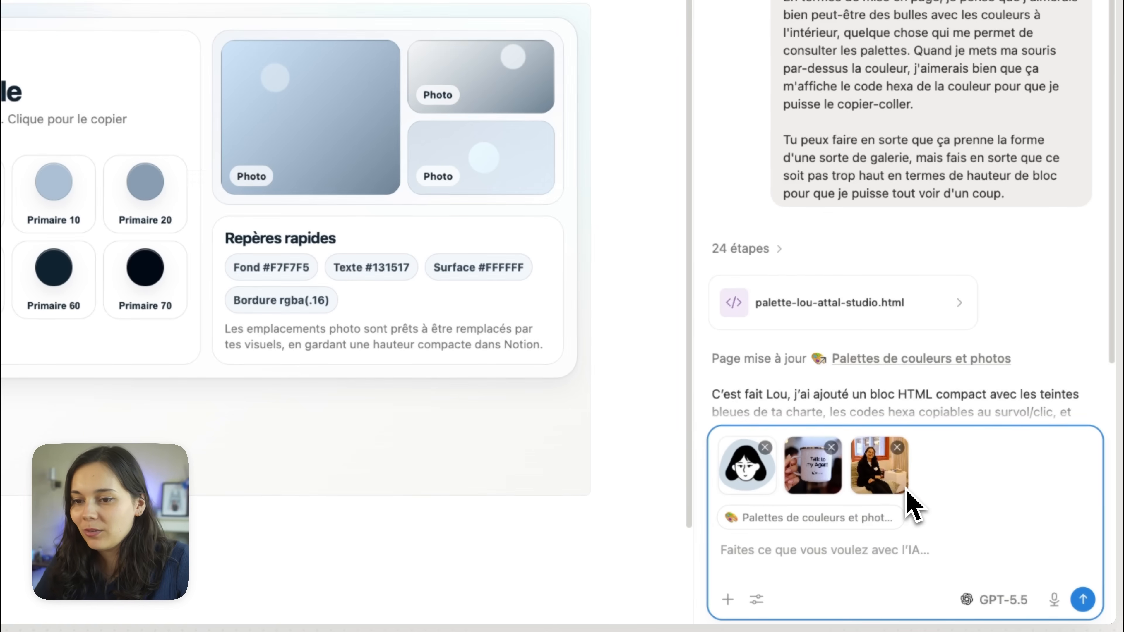
click(878, 549)
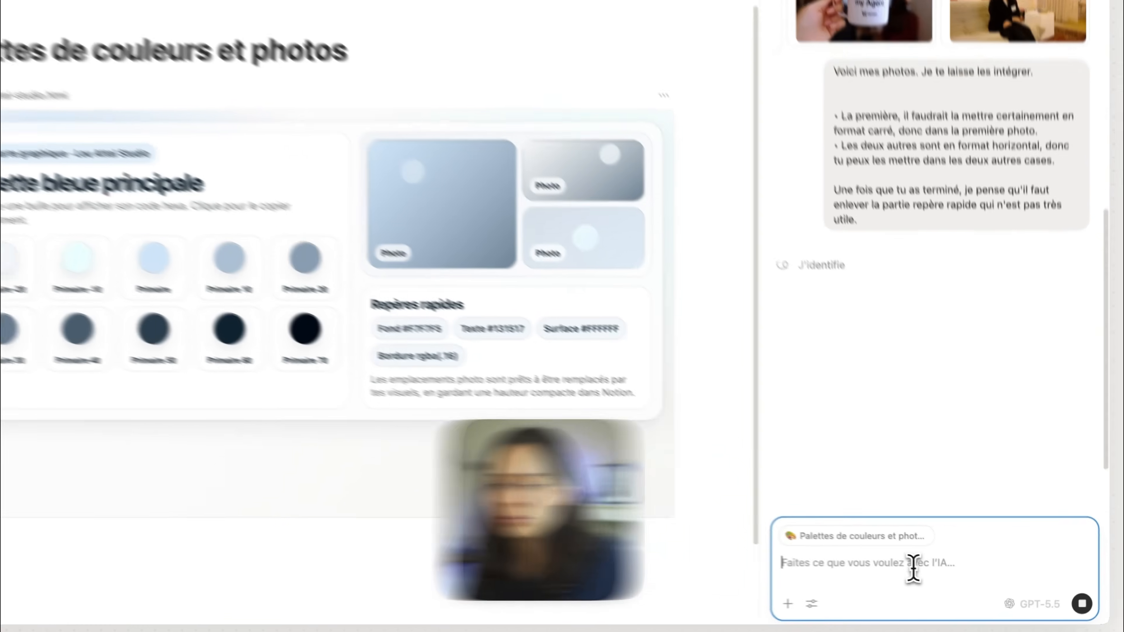
scroll(925, 297, up, 3)
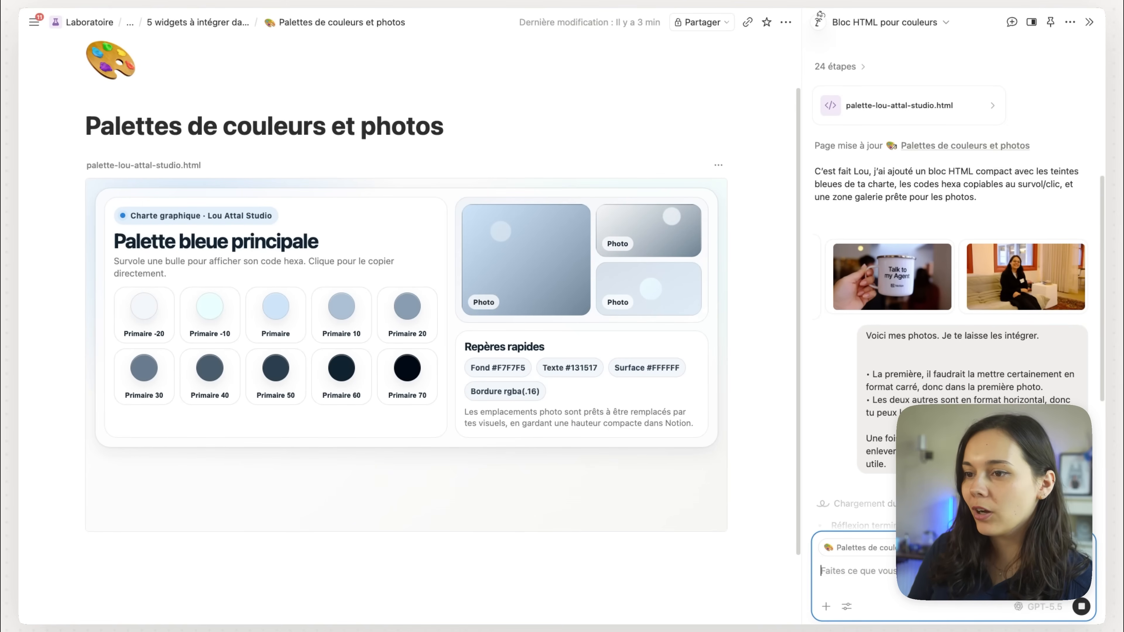
mouse_move(289, 312)
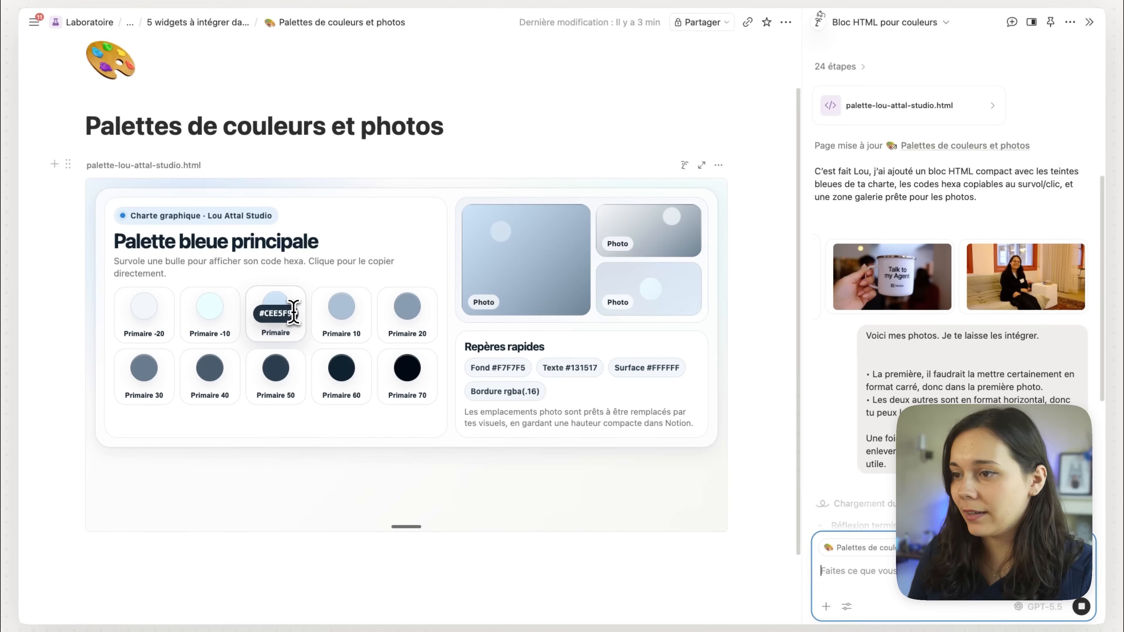
mouse_move(205, 376)
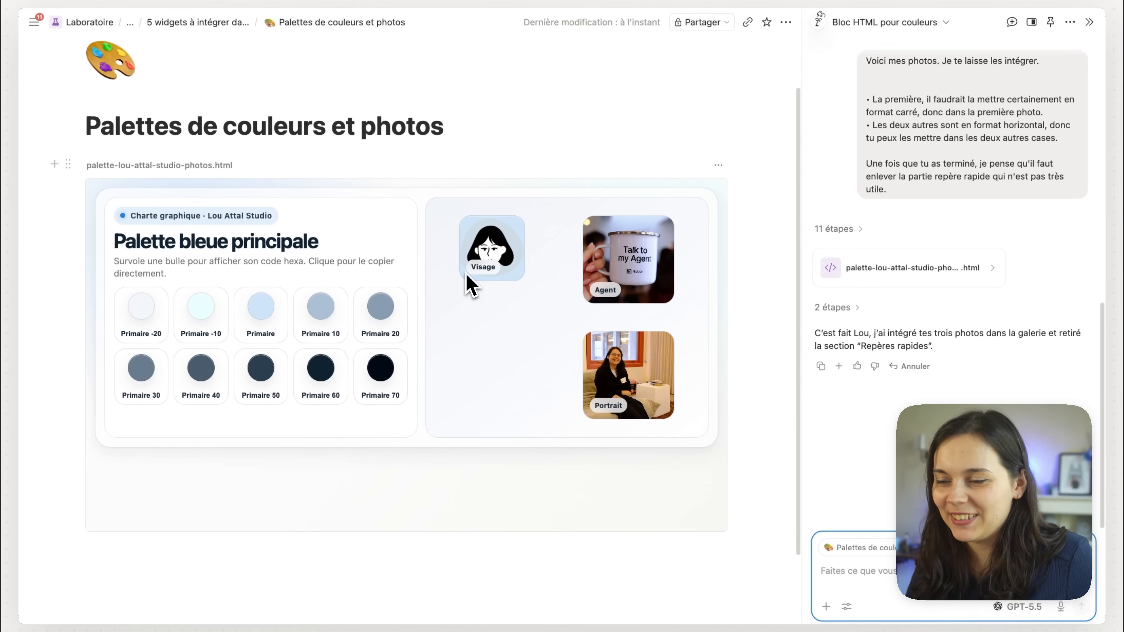
Step: Ask the AI for an uncropped, unlabelled bento photo layout keeping the Notion face's transparent background, and reduce the block's height
scroll(467, 284, down, 2)
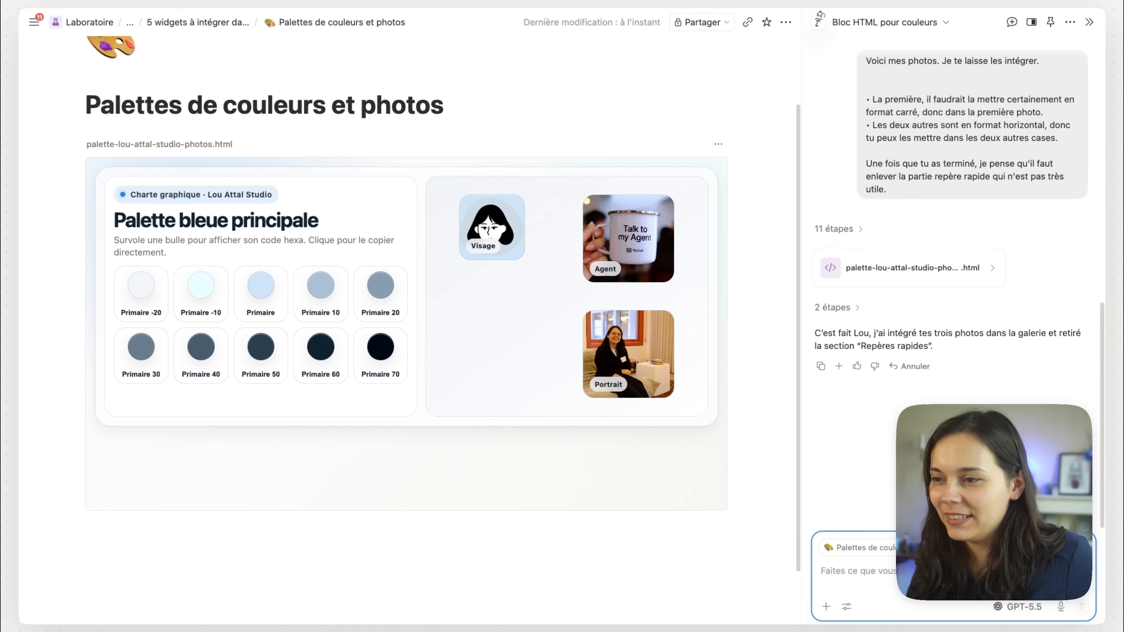
click(832, 578)
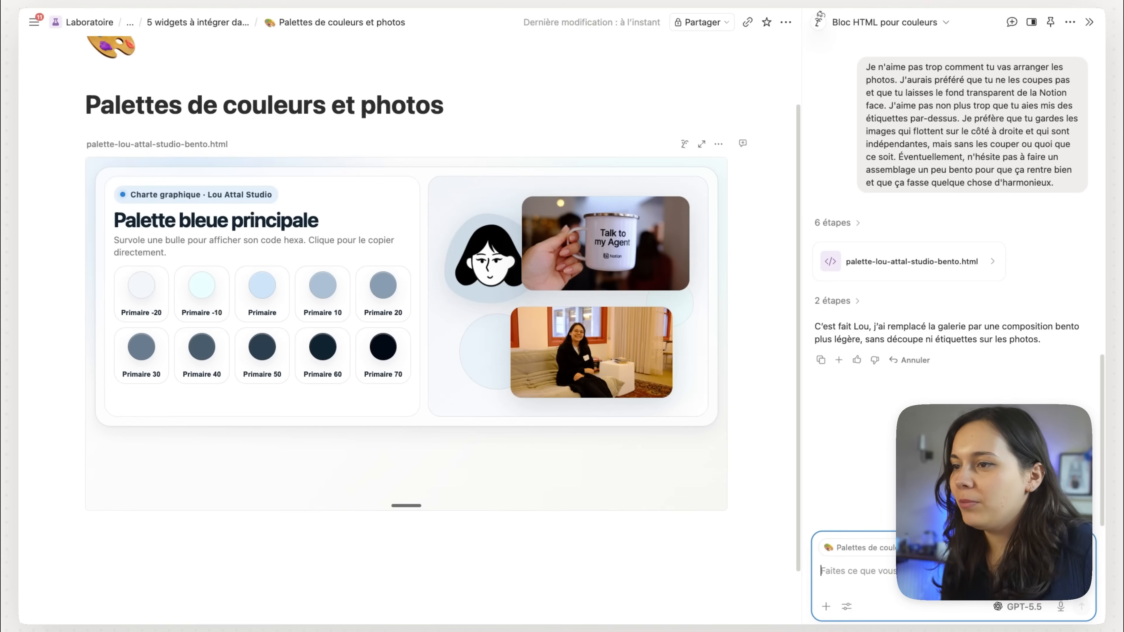
drag(401, 504, 396, 427)
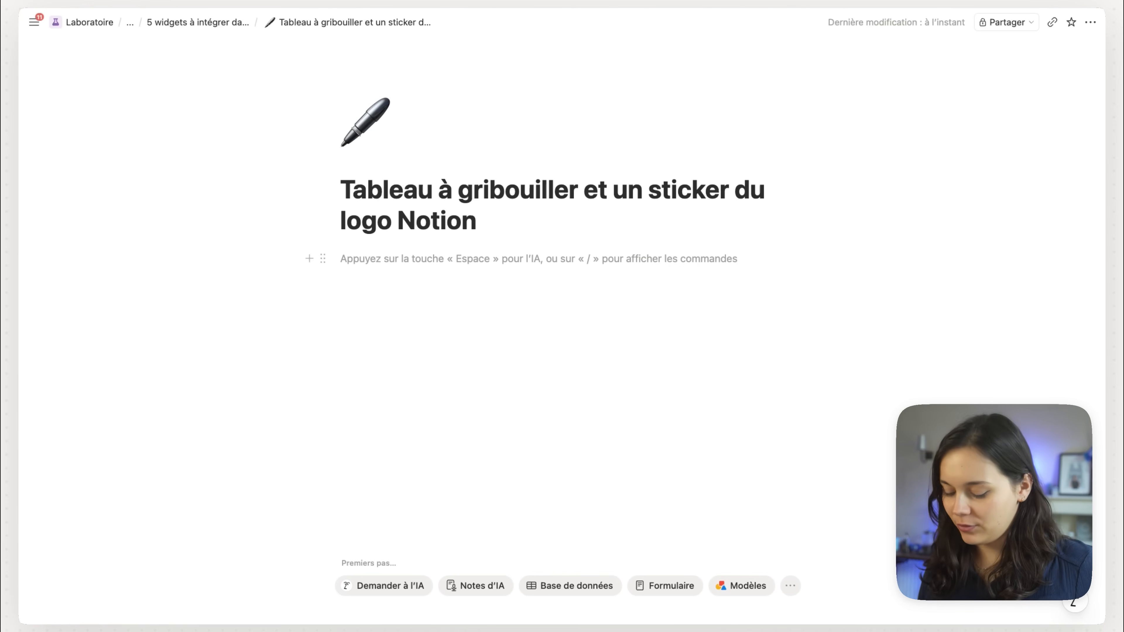
Step: Insert an HTML block and ask the AI for a doodle whiteboard with a multicolour pencil, an eraser and Notion logo stickers
text(/html)
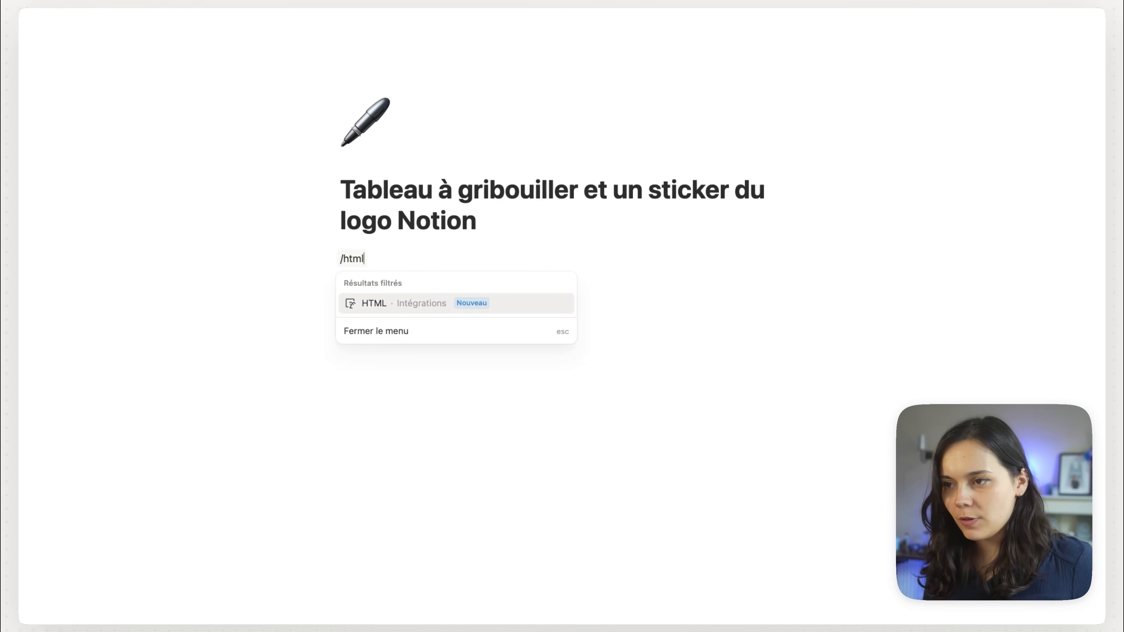
key(Return)
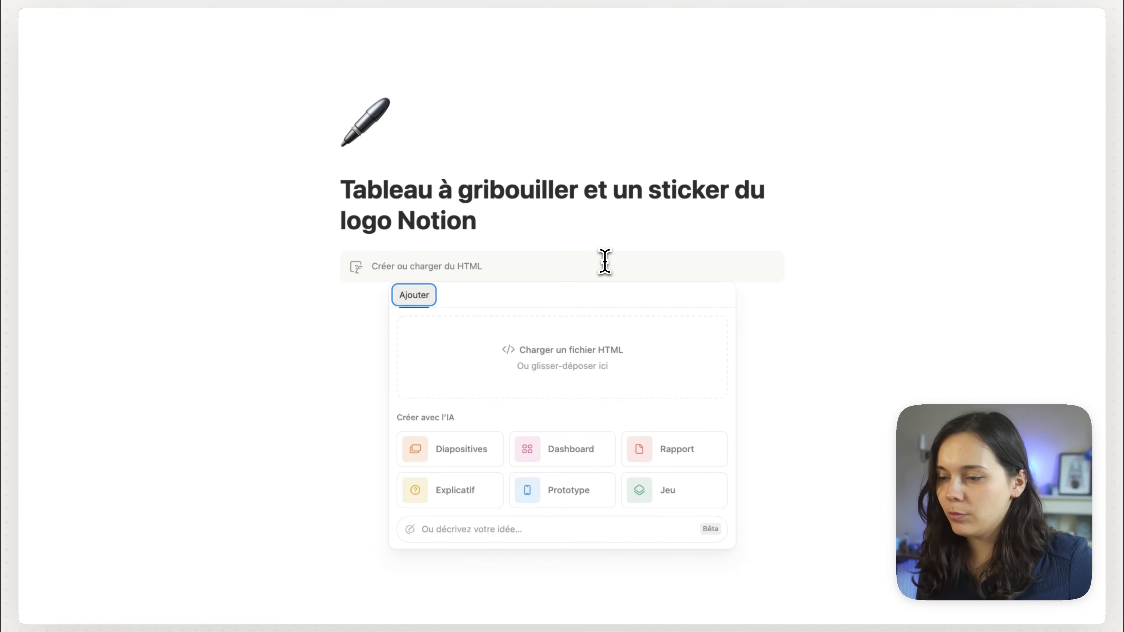
click(550, 530)
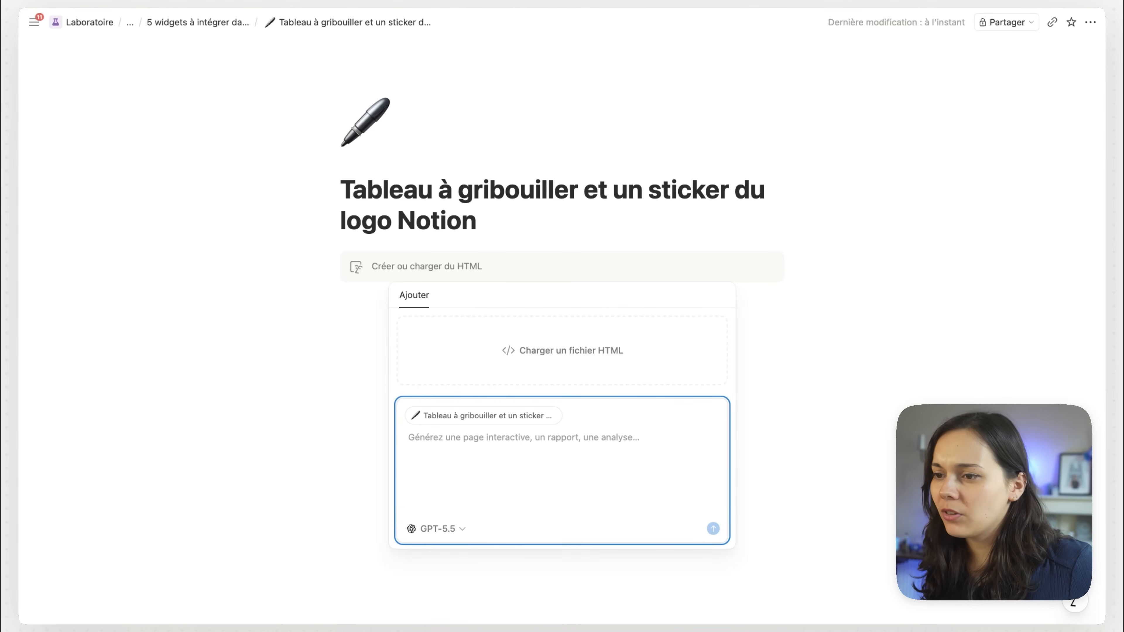
key(fn)
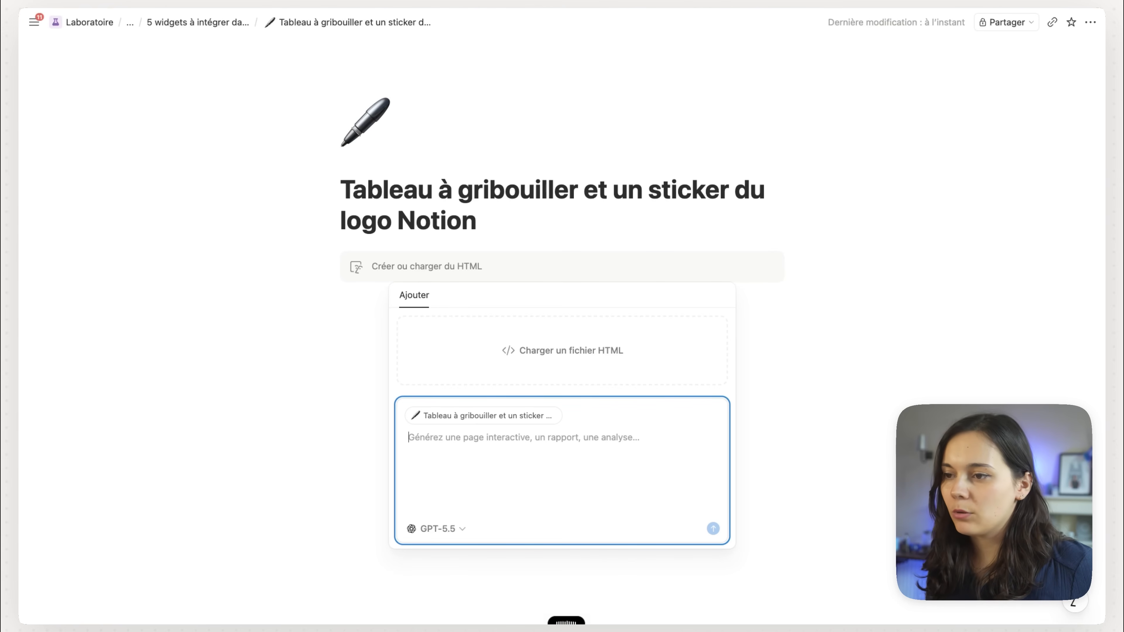
key(super+v)
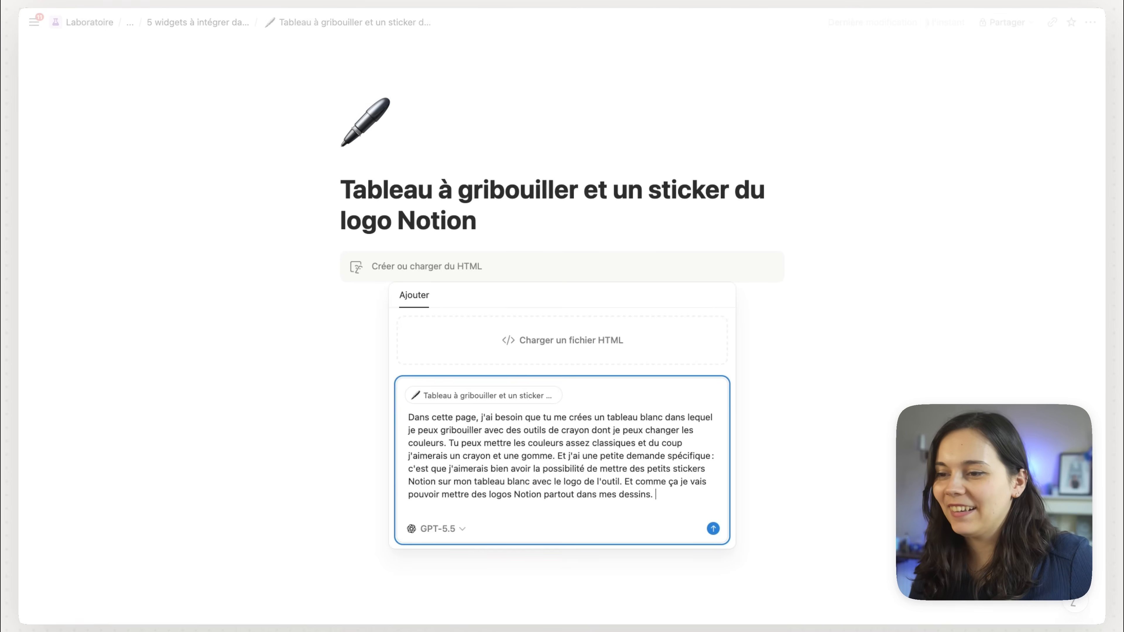
key(Return)
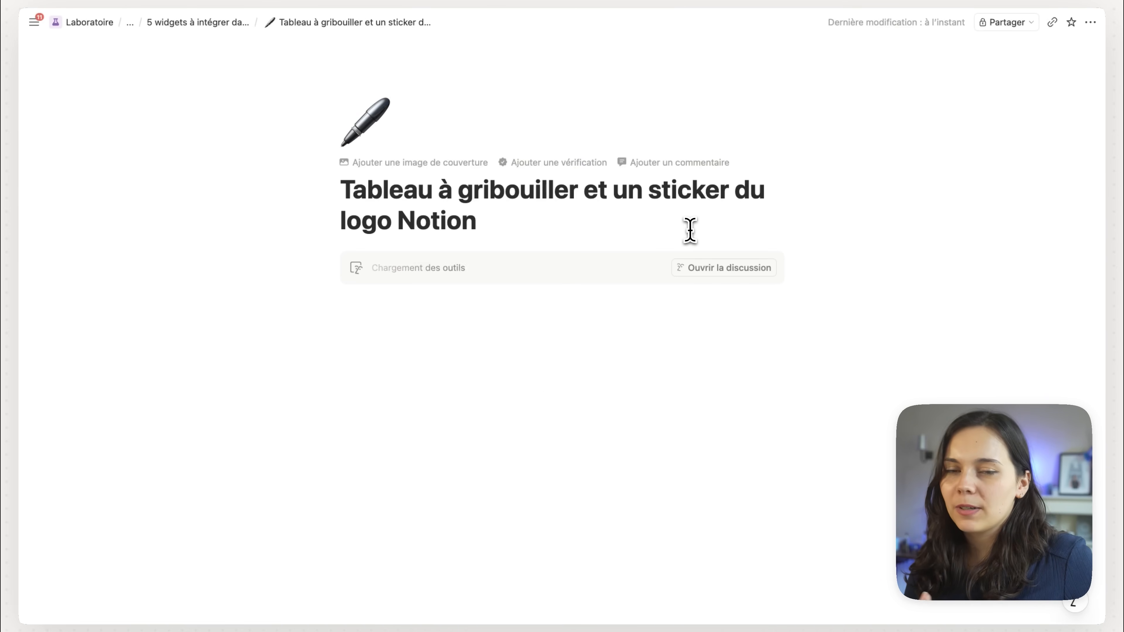
Step: Open the AI discussion for the whiteboard and increase the height of its block
click(701, 267)
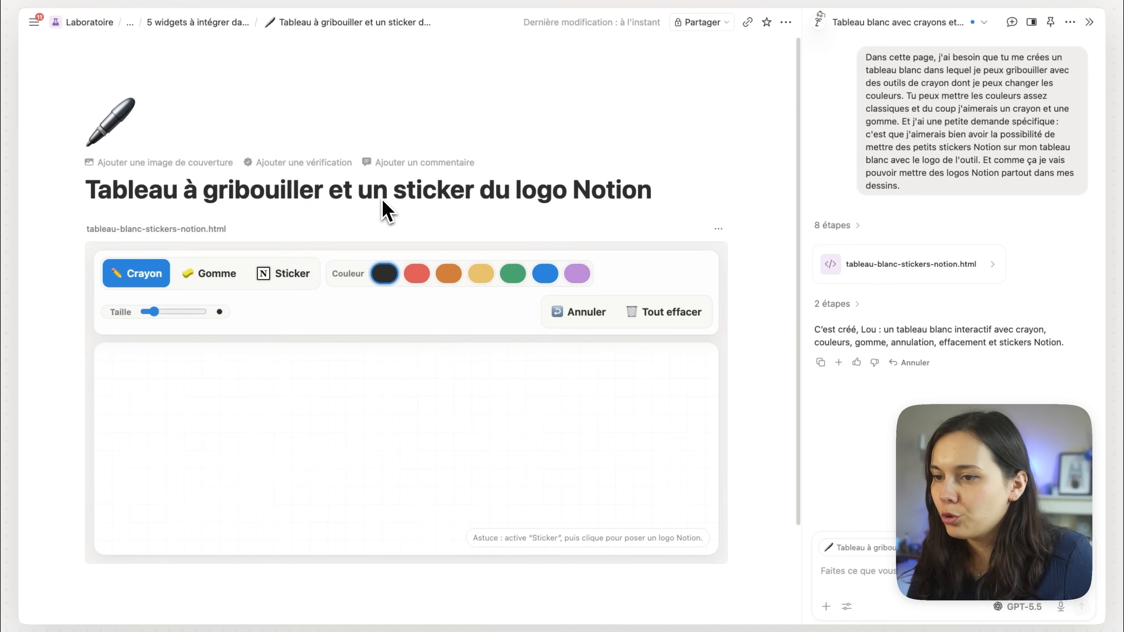
scroll(385, 213, down, 1)
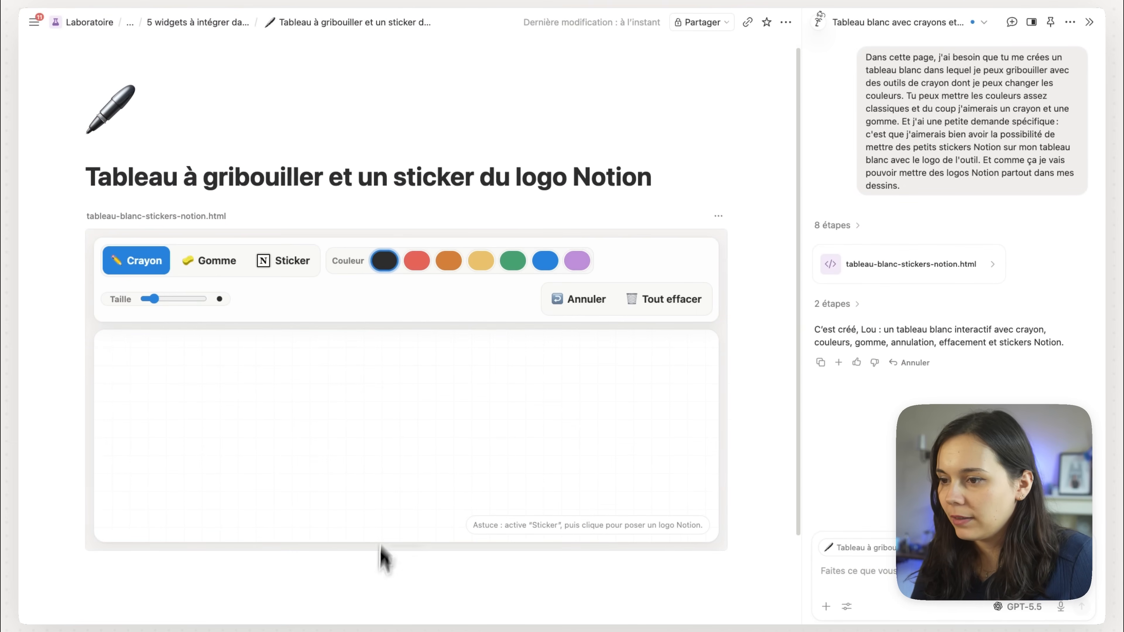
mouse_move(412, 582)
scroll(412, 582, down, 5)
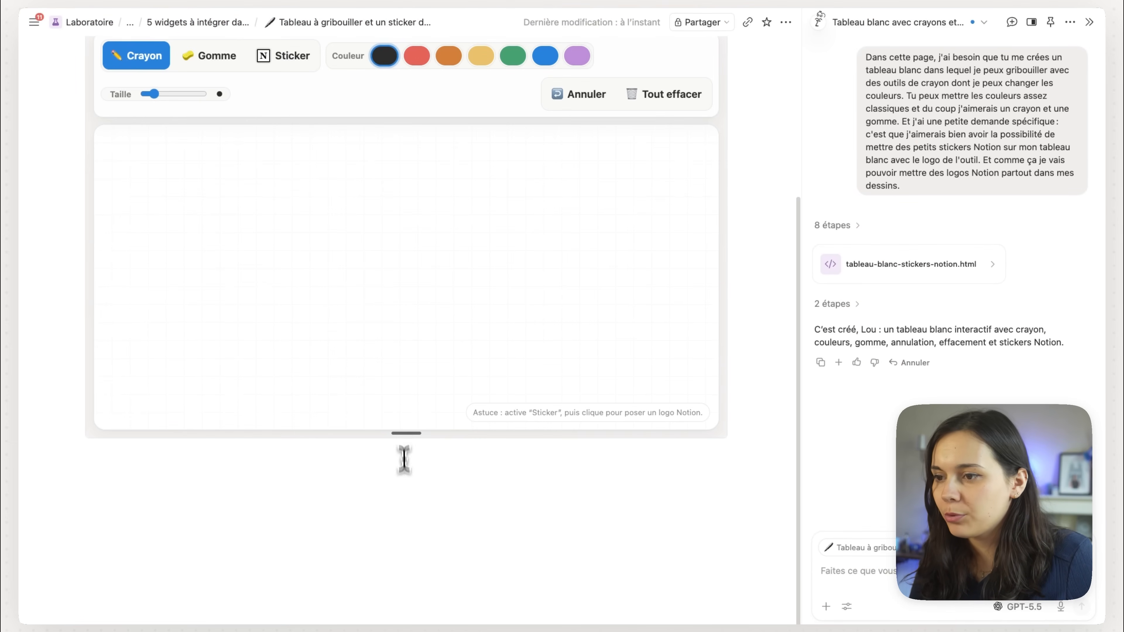
scroll(400, 492, up, 2)
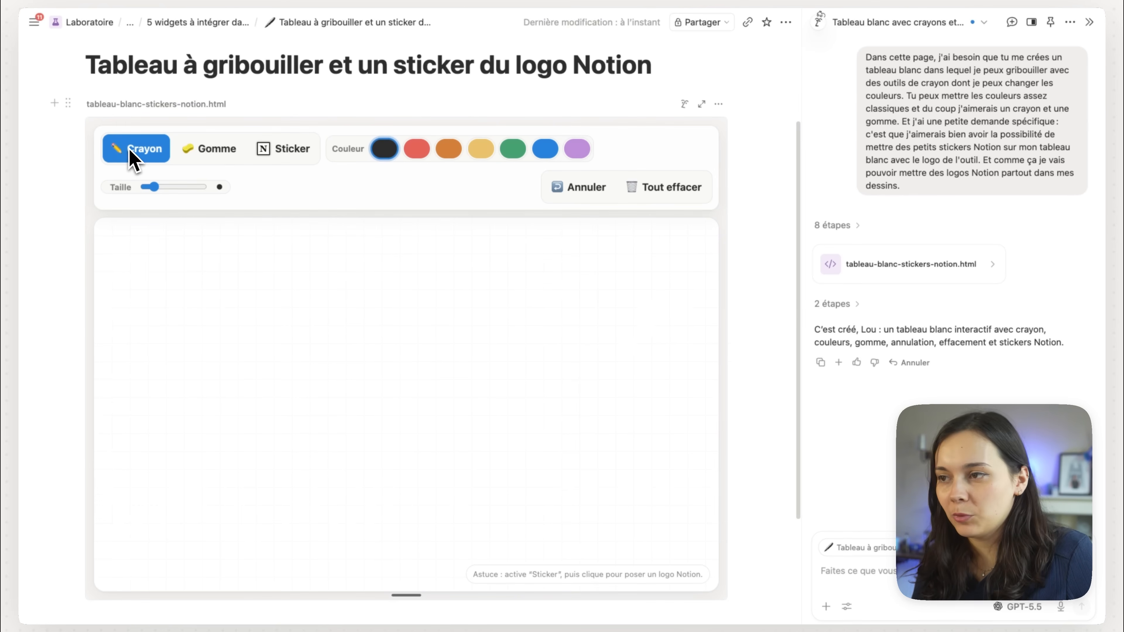
Step: Write "hello" on the whiteboard in red with a thicker pencil
click(416, 150)
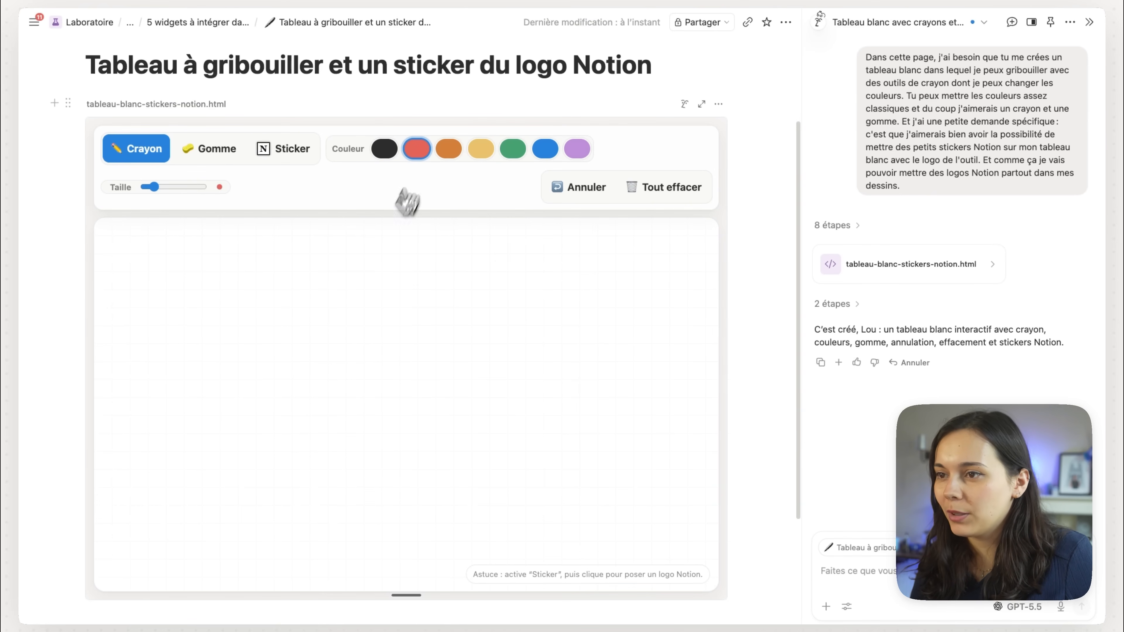
mouse_move(154, 188)
mouse_down()
mouse_move(178, 189)
mouse_move(164, 188)
mouse_up()
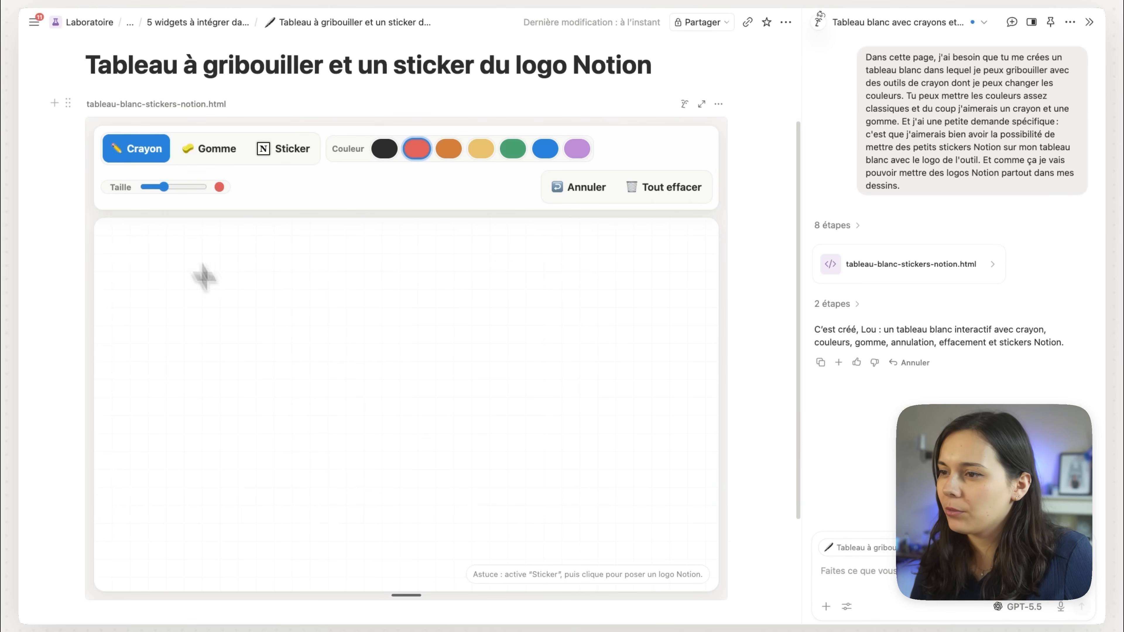
mouse_move(270, 321)
mouse_down()
mouse_move(284, 309)
mouse_move(283, 351)
mouse_move(339, 340)
mouse_move(429, 359)
mouse_move(445, 338)
mouse_move(526, 339)
mouse_up()
Step: Place two Notion stickers on the whiteboard, one beside and one below the end of the word "hello"
click(264, 157)
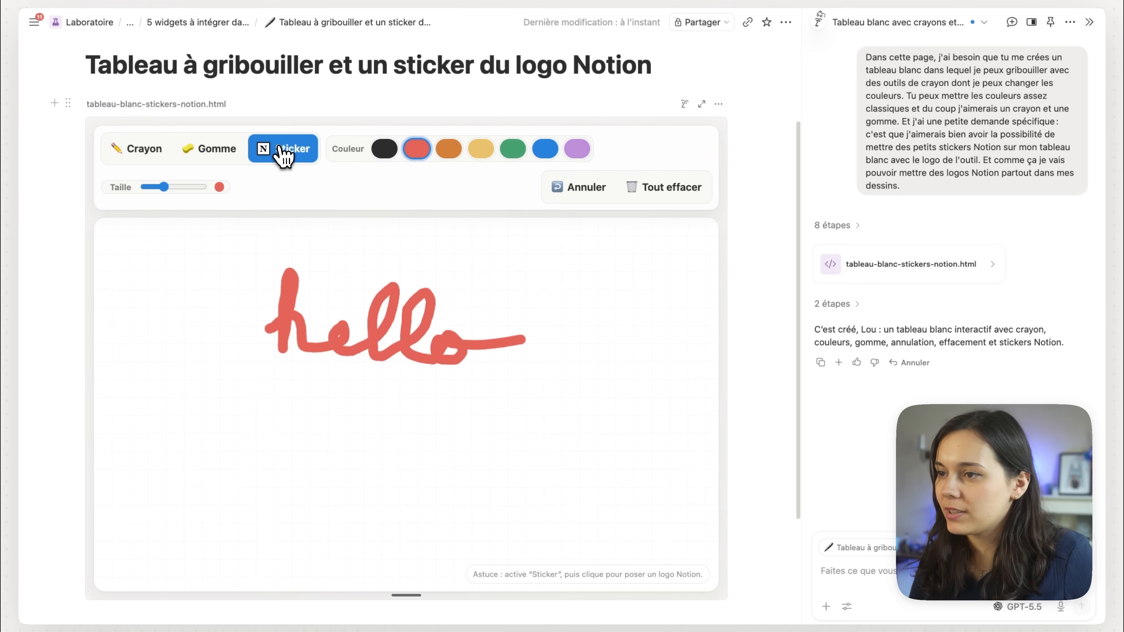
click(572, 293)
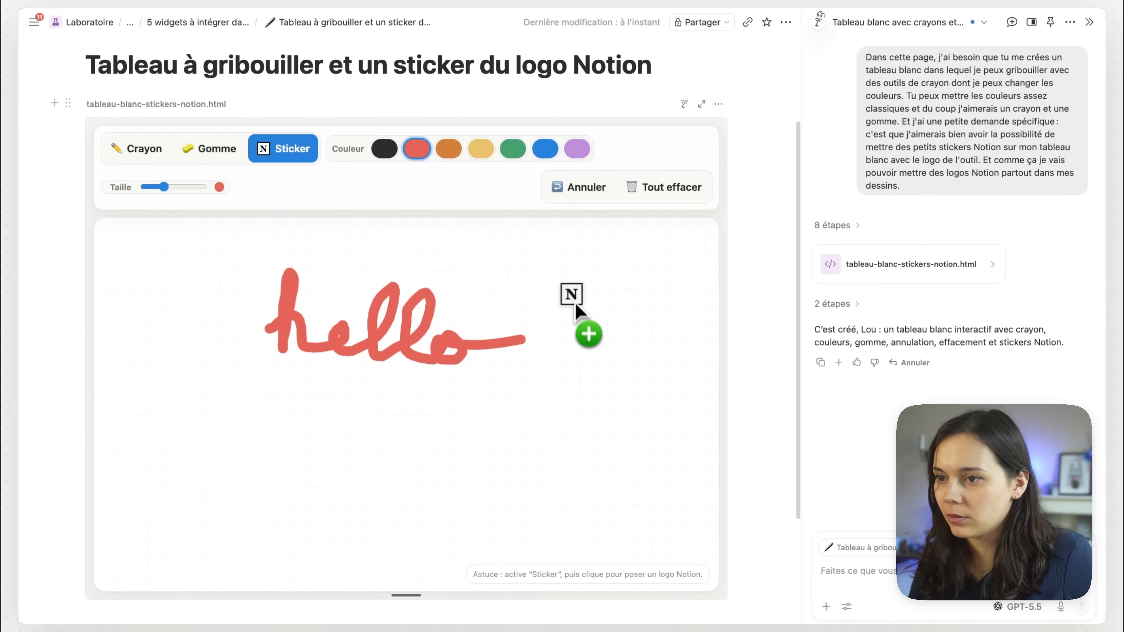
click(517, 395)
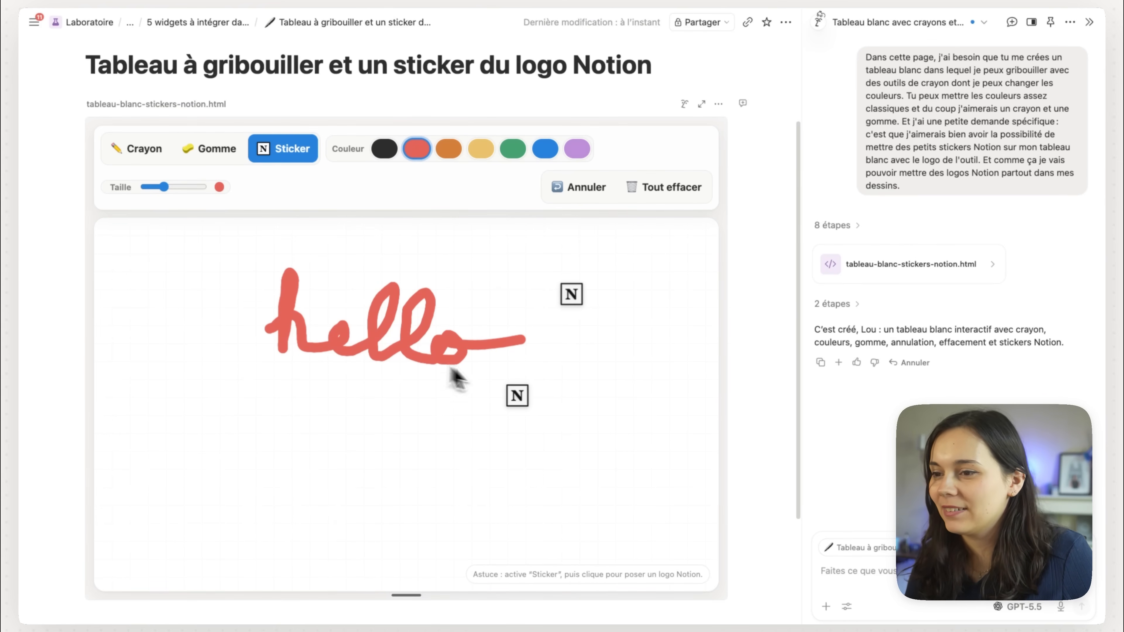
Step: Erase the upper Notion sticker, try a thinner eraser on the stem of the "h", and return to the pencil
key(e)
mouse_move(564, 283)
mouse_down()
mouse_move(577, 296)
mouse_move(559, 305)
mouse_move(584, 266)
mouse_move(553, 300)
mouse_up()
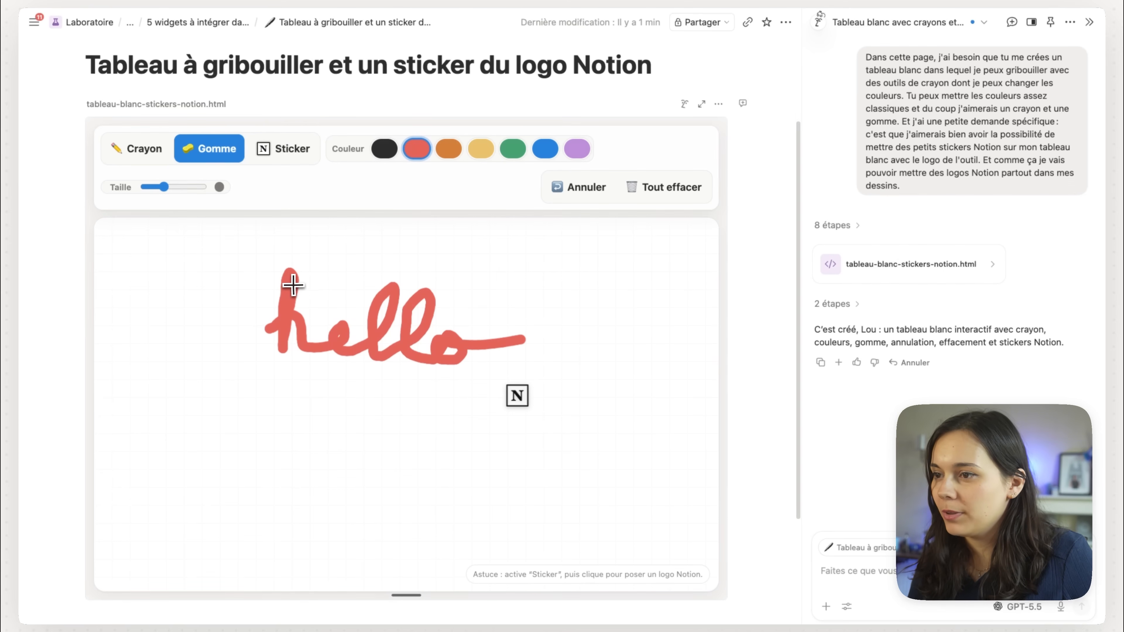
drag(165, 186, 146, 187)
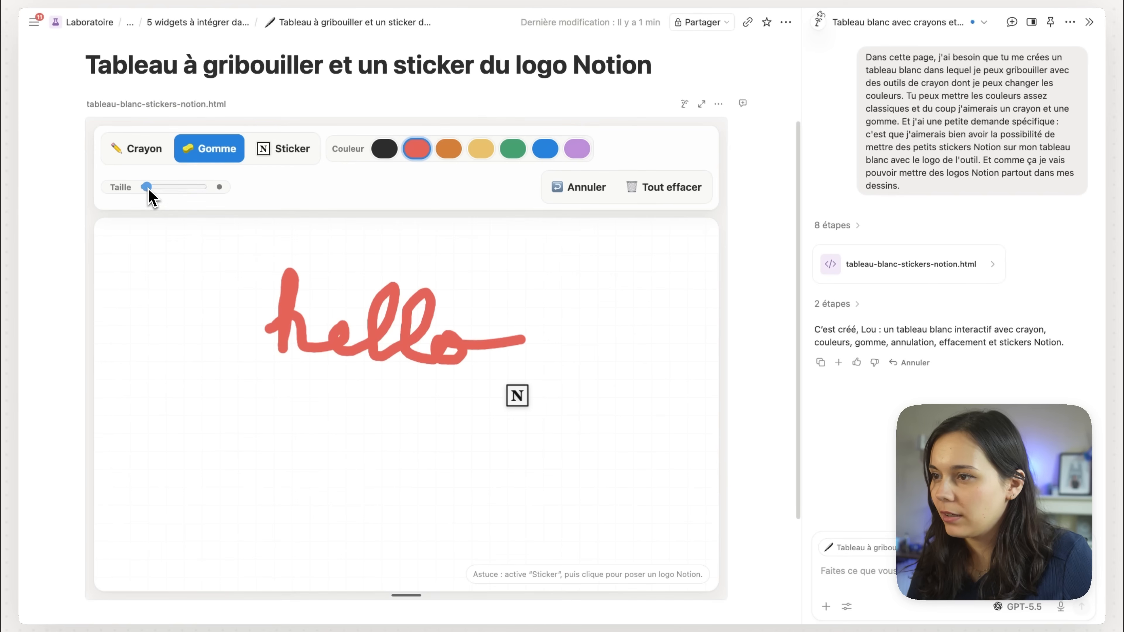
mouse_move(289, 282)
mouse_down()
mouse_move(286, 317)
mouse_move(292, 279)
mouse_move(288, 299)
mouse_up()
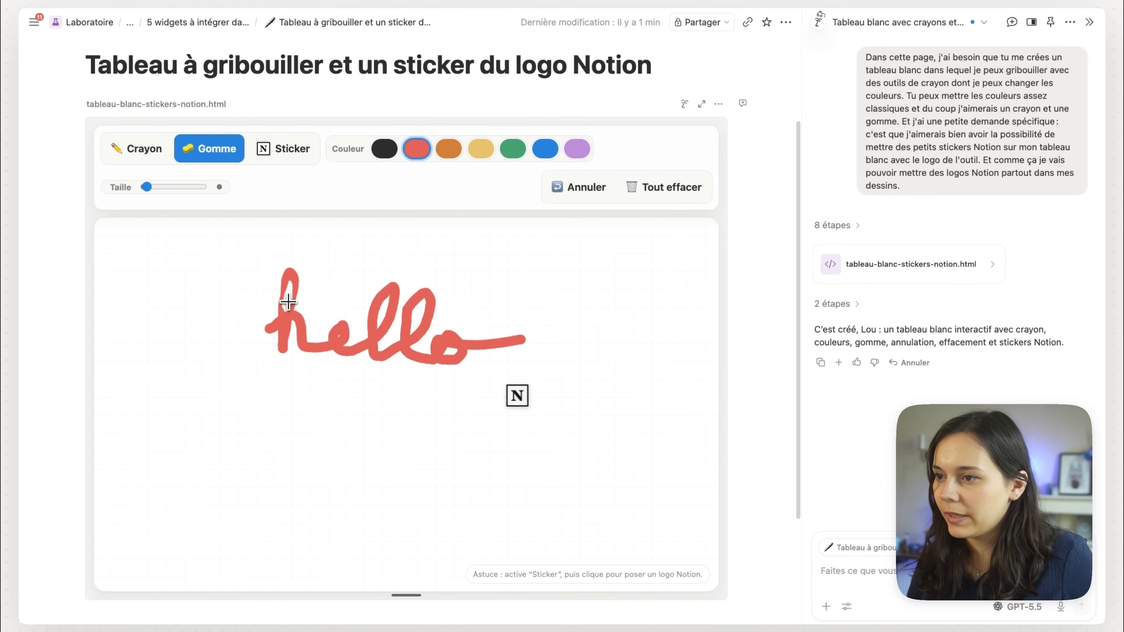
click(142, 152)
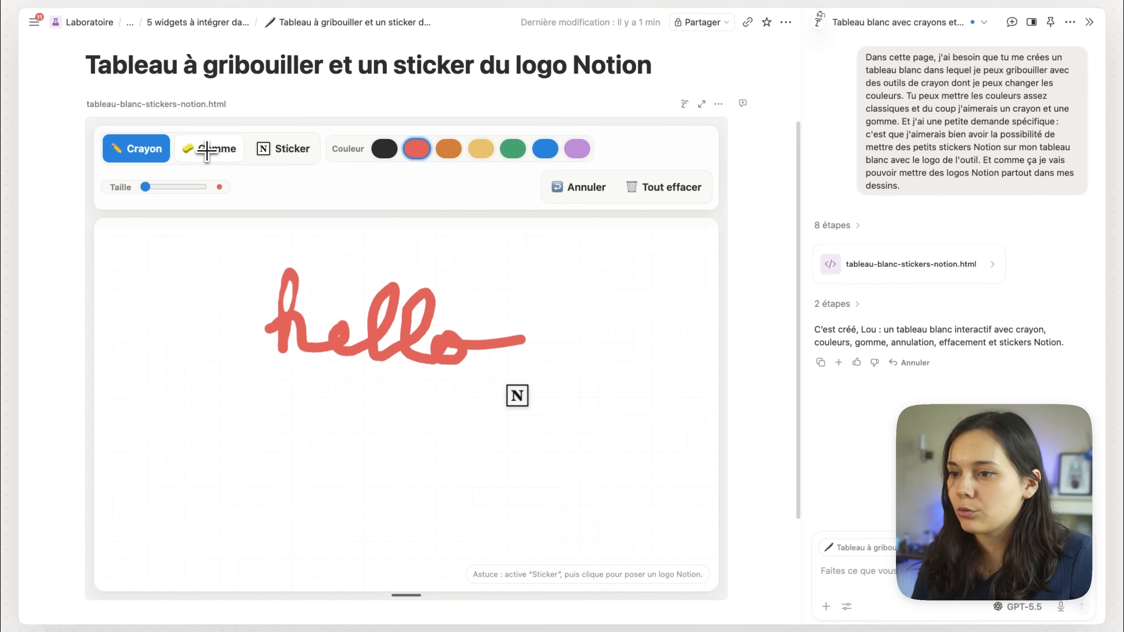
Step: Send the AI the Notion logo image and ask it to use the real logo for the stickers
click(898, 589)
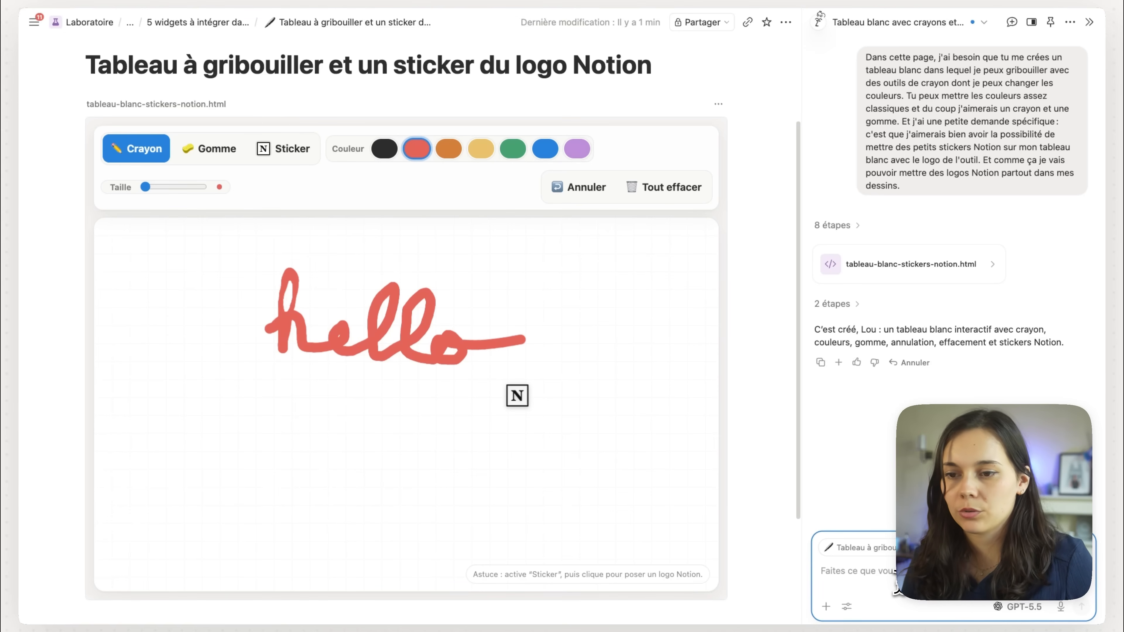
key(super+v)
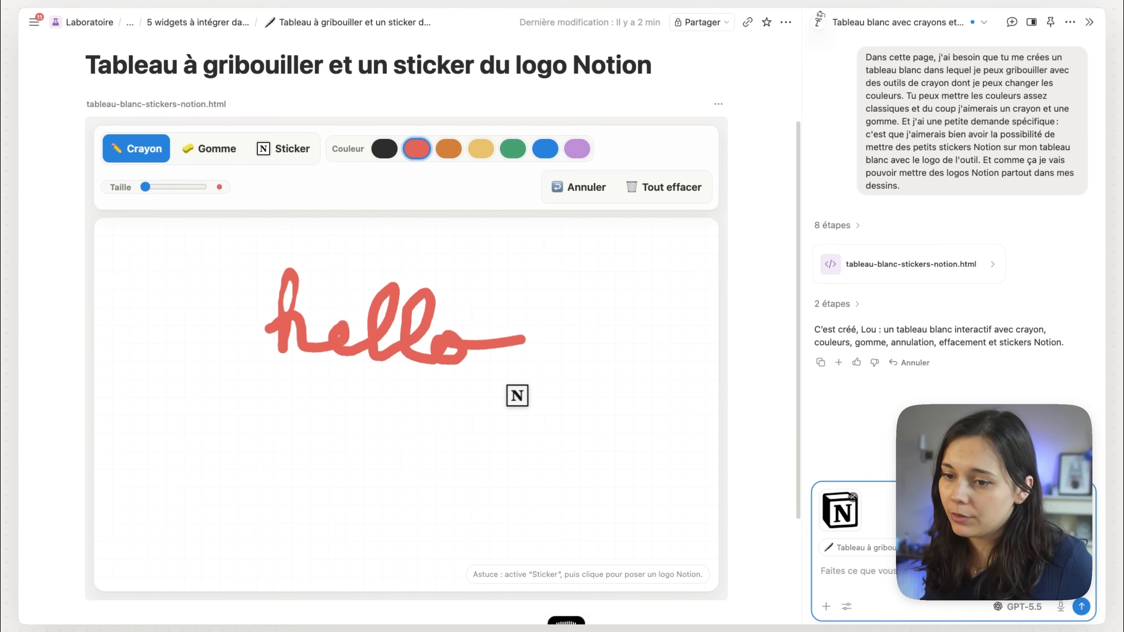
key(Return)
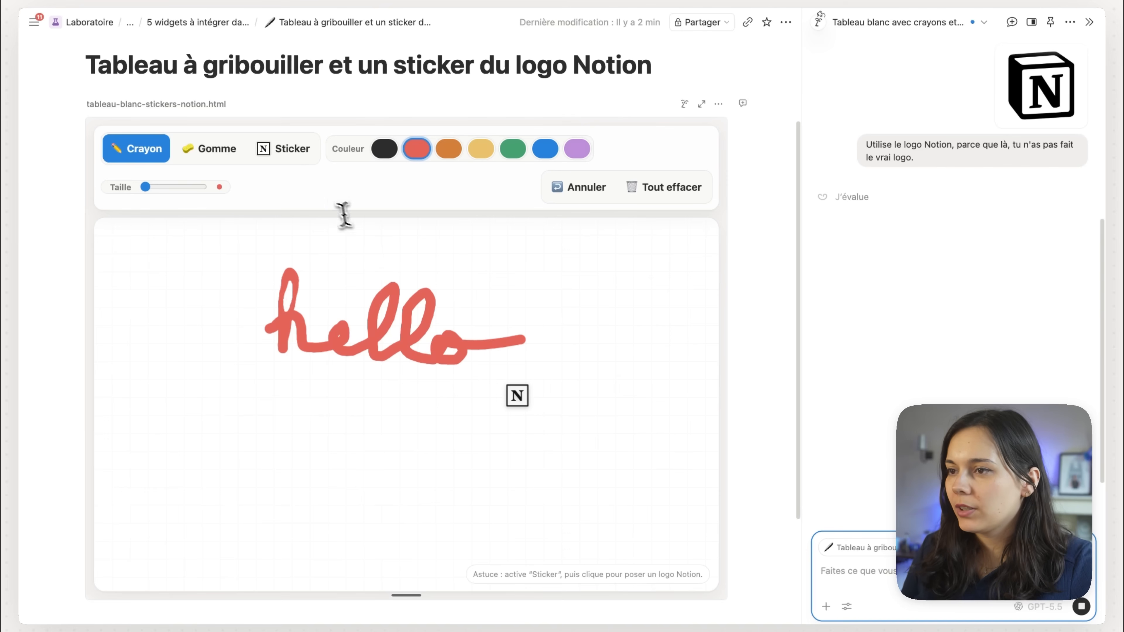
Step: Doodle an orange flower beside the word "hello" with a slightly thicker pencil and add a green stem
click(448, 149)
click(151, 186)
mouse_move(625, 284)
mouse_down()
mouse_move(590, 277)
mouse_move(604, 312)
mouse_move(625, 303)
mouse_move(637, 315)
mouse_move(629, 268)
mouse_move(610, 258)
mouse_move(611, 276)
mouse_up()
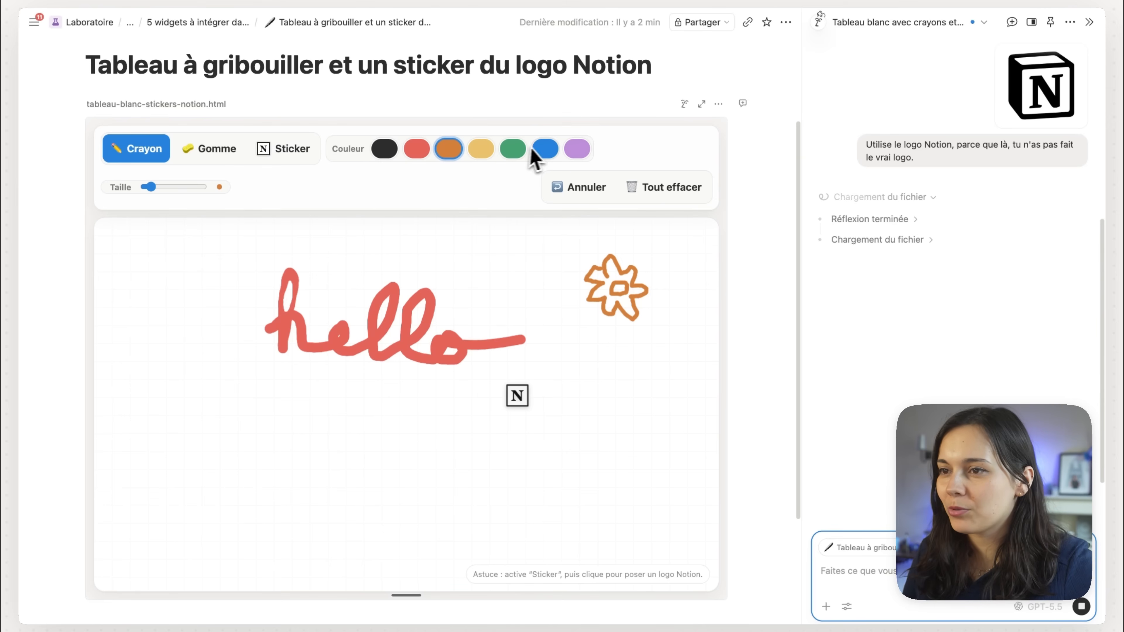
click(512, 148)
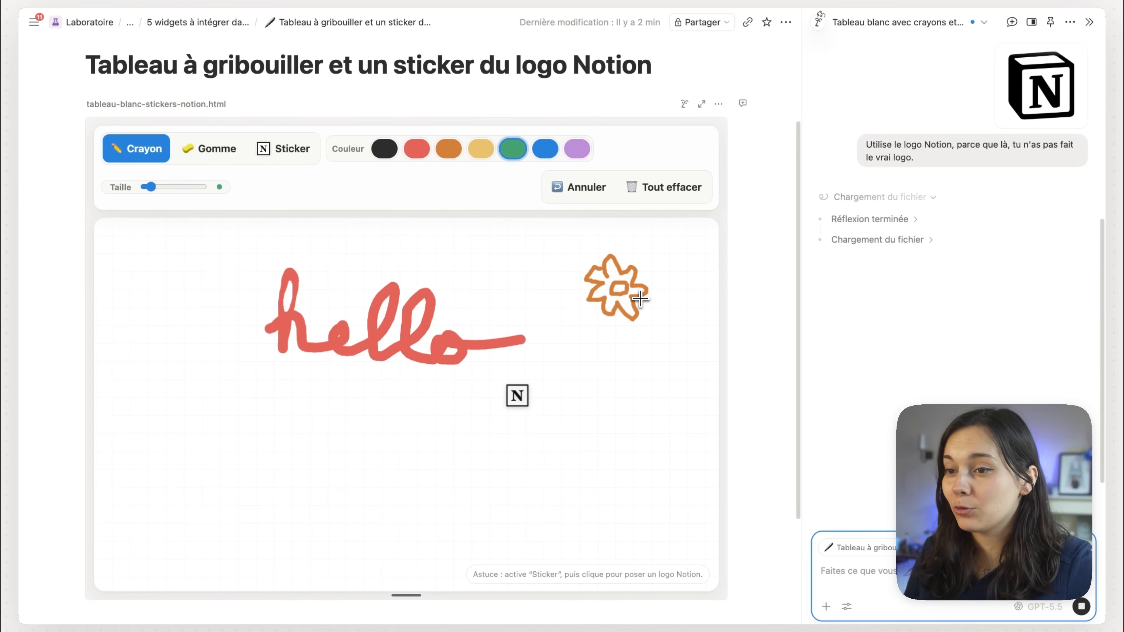
mouse_move(640, 299)
mouse_down()
mouse_move(659, 339)
mouse_move(654, 381)
mouse_move(646, 377)
mouse_move(666, 364)
mouse_up()
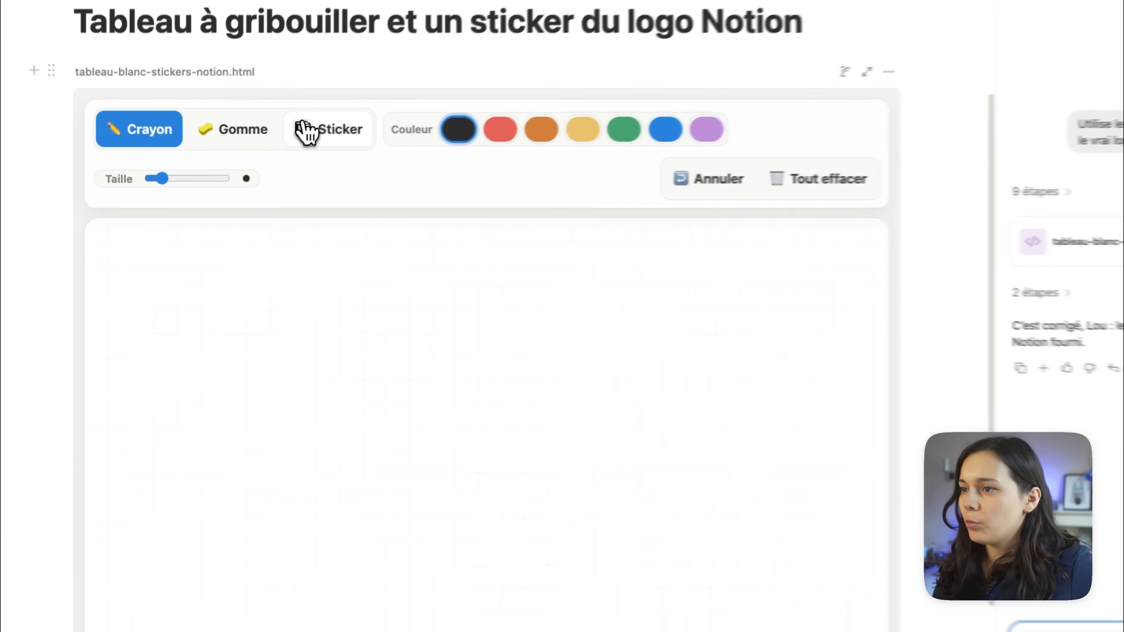
Step: Place three small Notion logo stickers on the whiteboard, and add three more at larger sizes
click(307, 131)
click(318, 345)
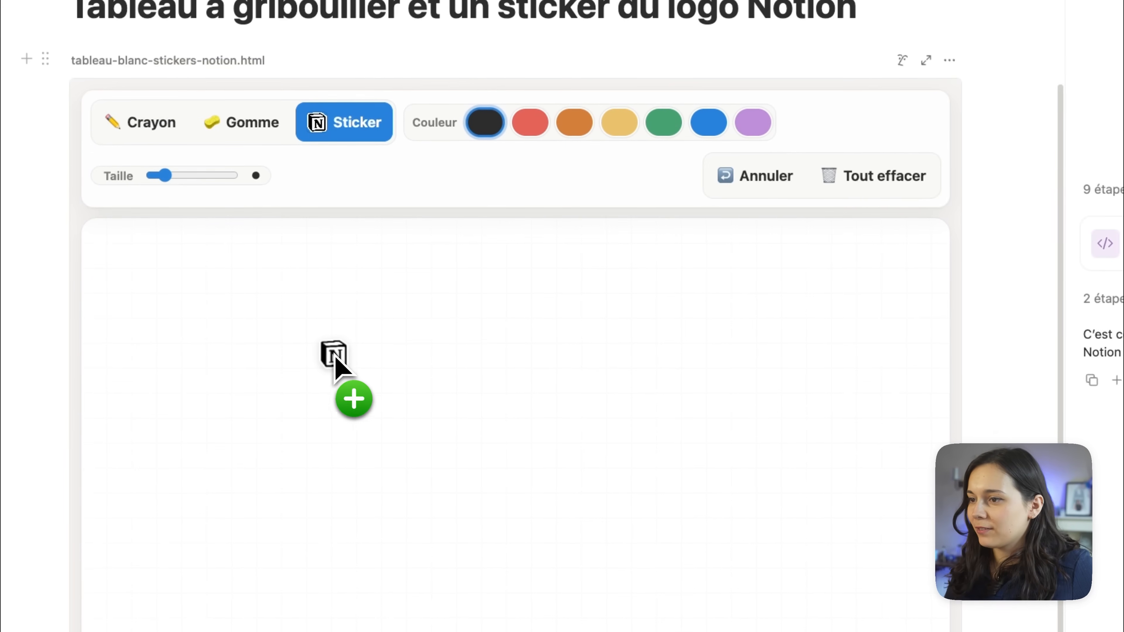
click(606, 329)
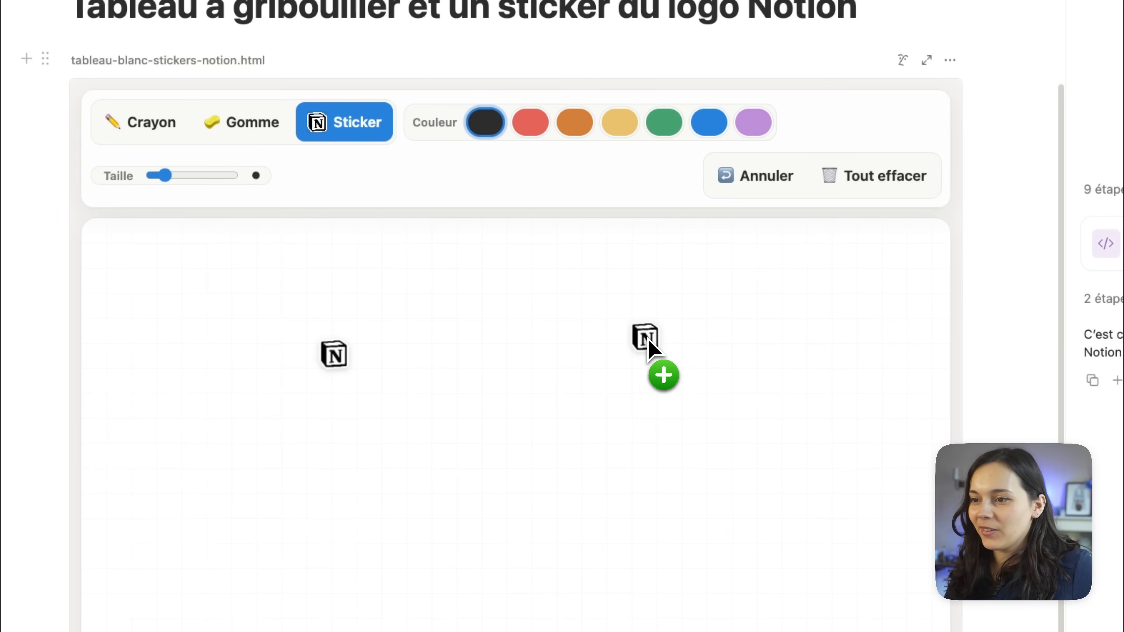
click(654, 422)
drag(164, 176, 216, 312)
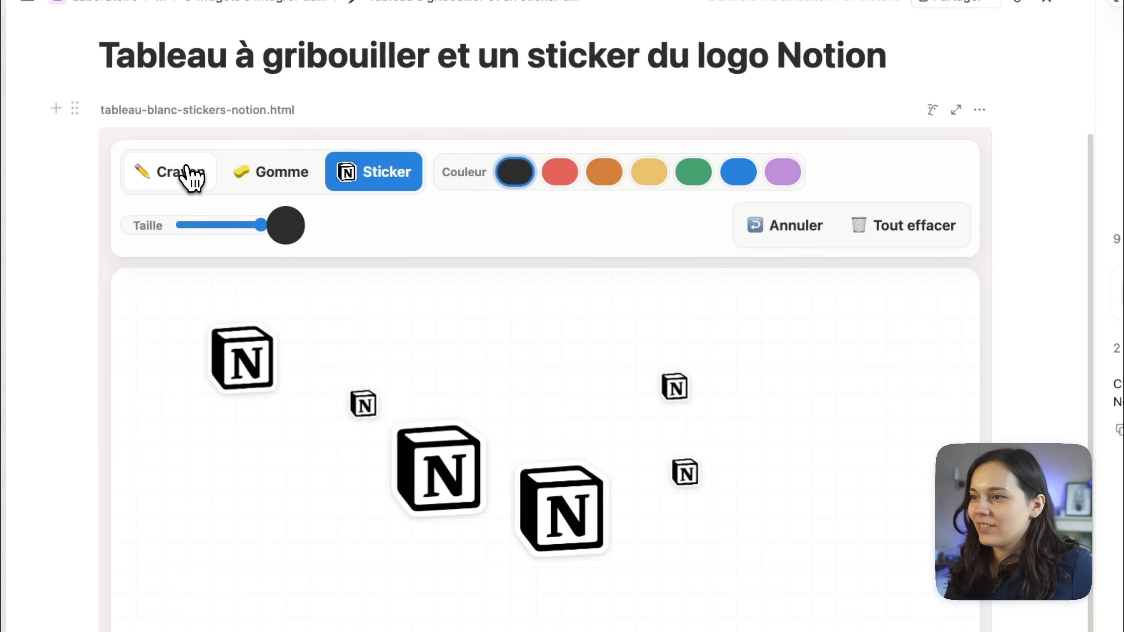
Step: Reduce the pencil size and draw a black check mark above the large Notion stickers
click(163, 126)
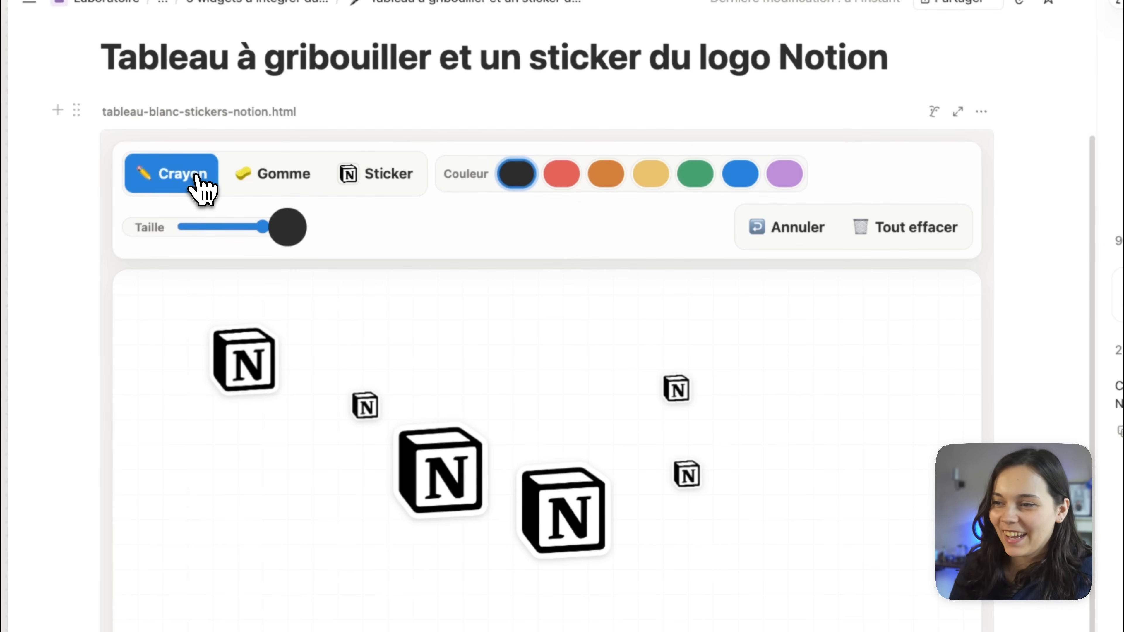
drag(265, 227, 221, 249)
drag(454, 391, 523, 367)
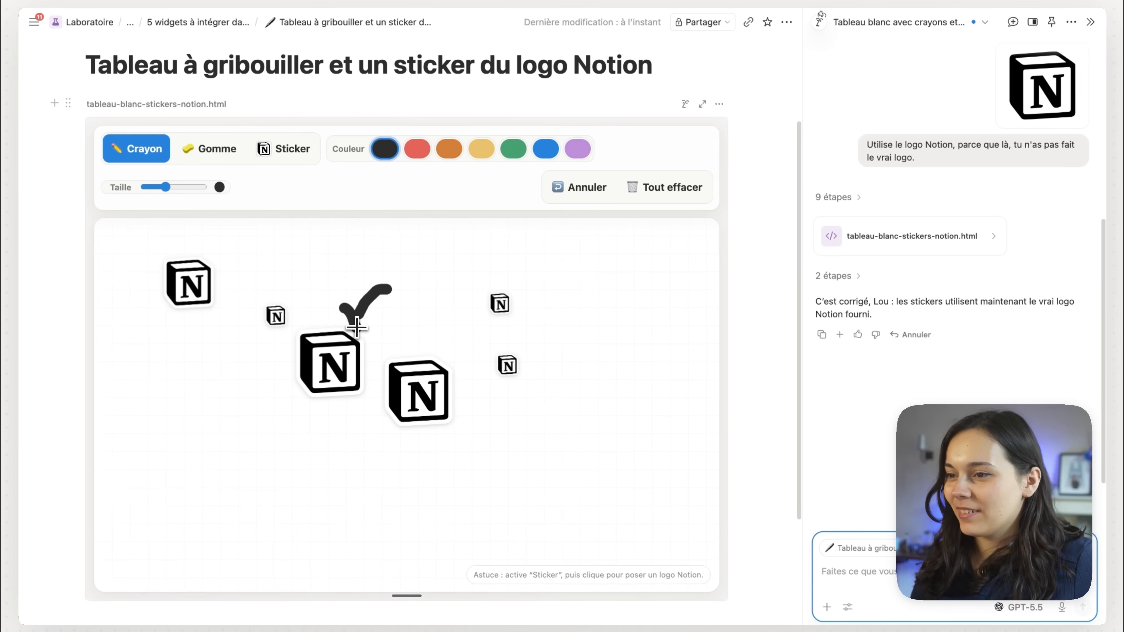
mouse_move(357, 328)
mouse_down()
mouse_move(381, 307)
mouse_move(362, 332)
mouse_up()
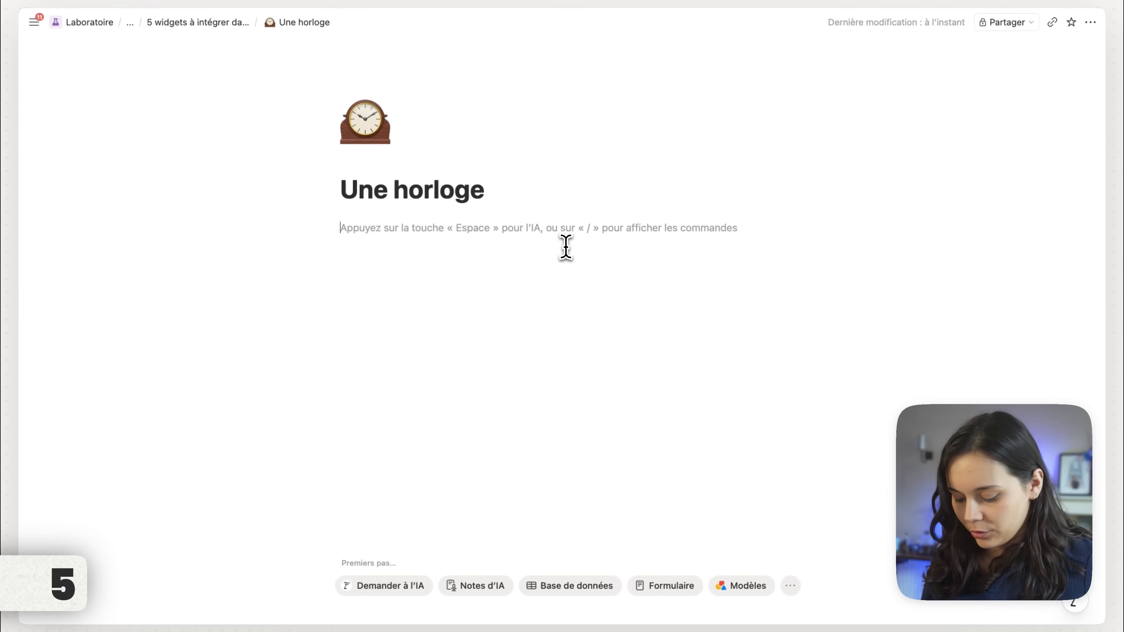
Step: Insert an HTML block and ask the AI for a retro black-and-white analogue Paris clock with the Notion logo and interactive Easter eggs
text(/htm)
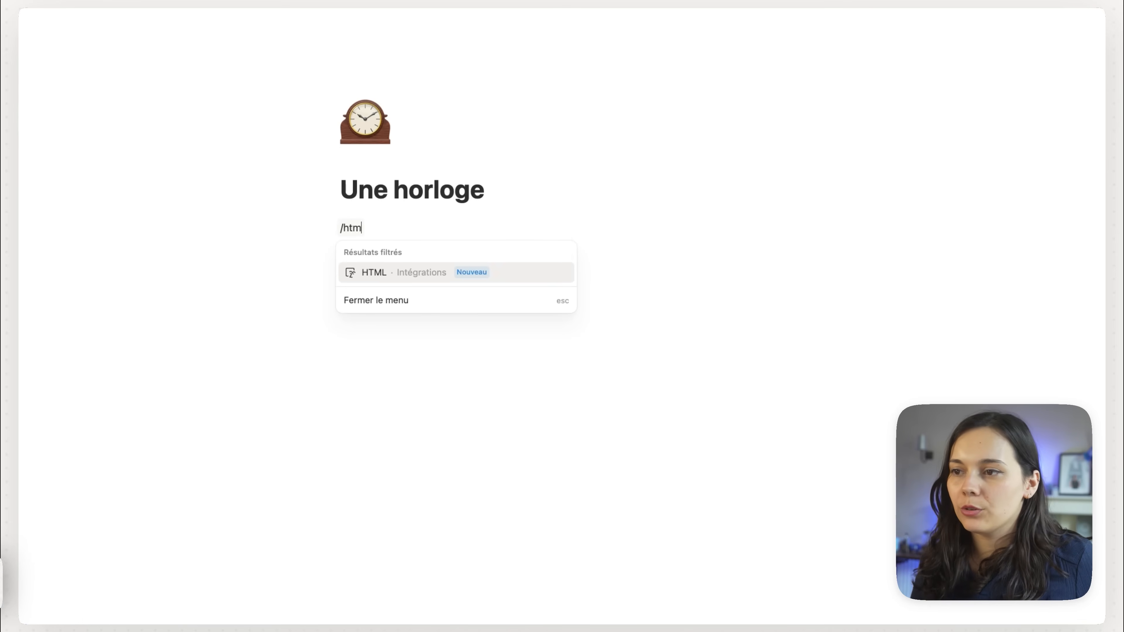
key(Return)
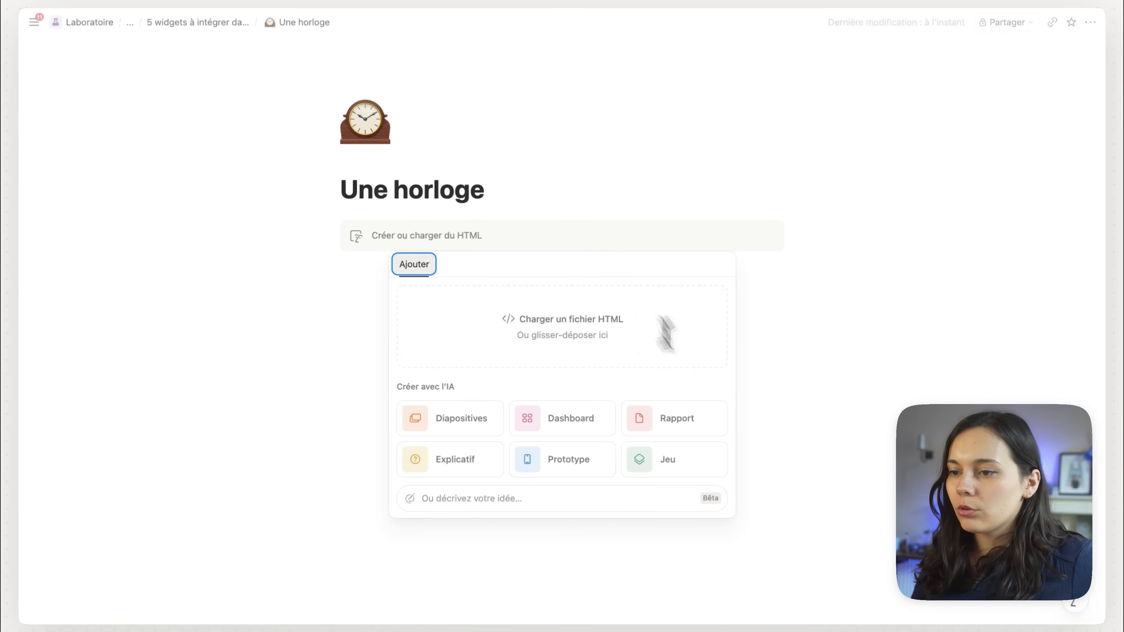
click(561, 498)
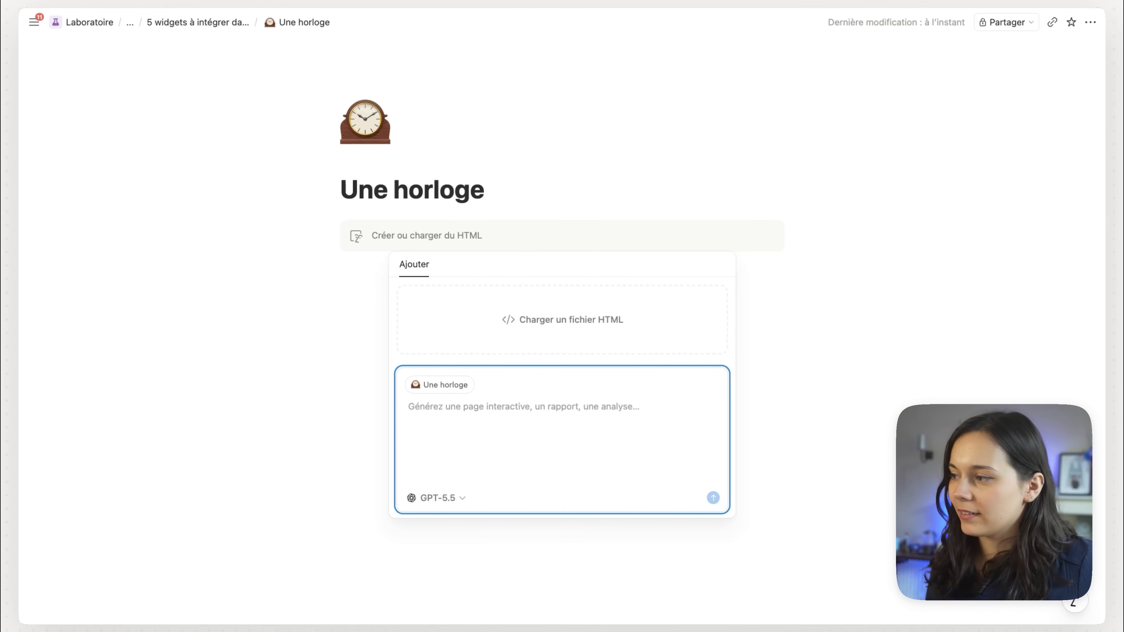
key(fn)
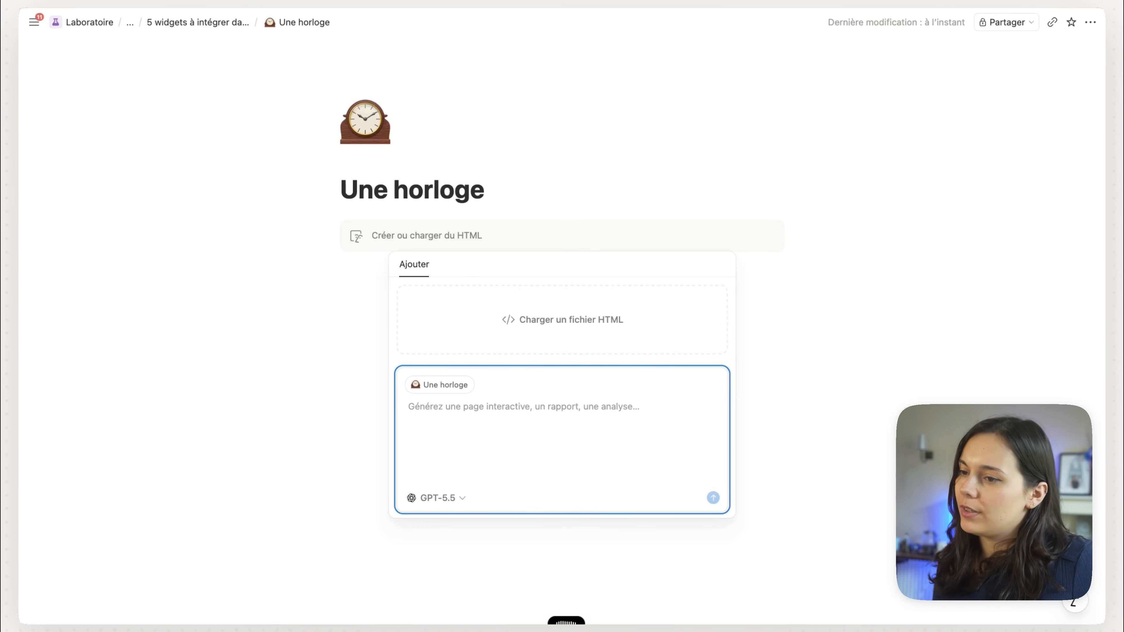
click(689, 244)
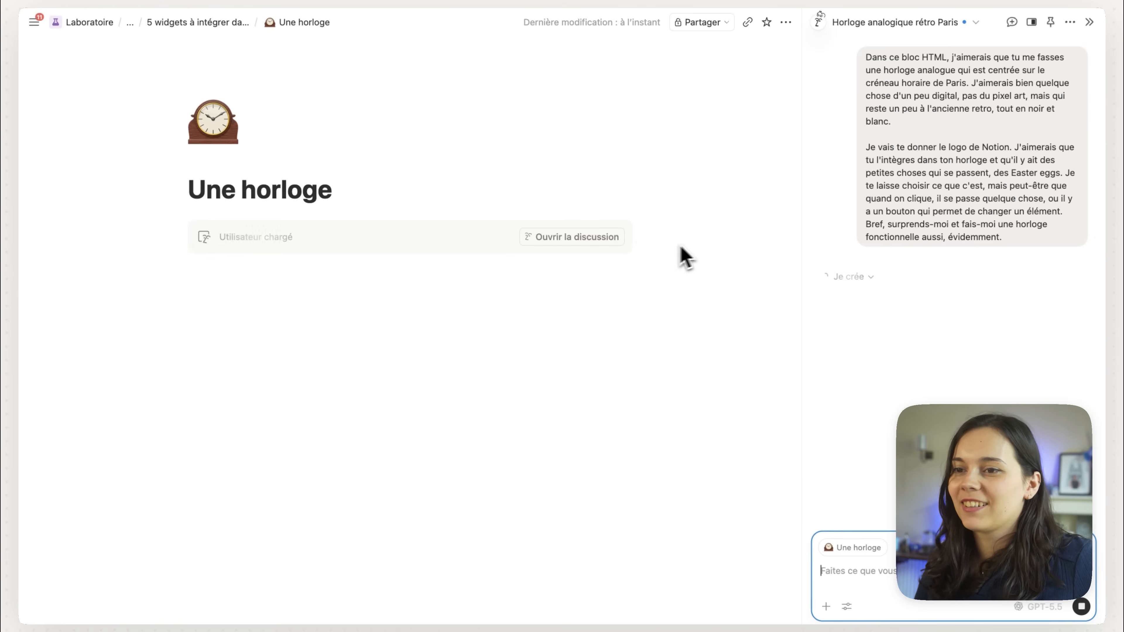
click(897, 203)
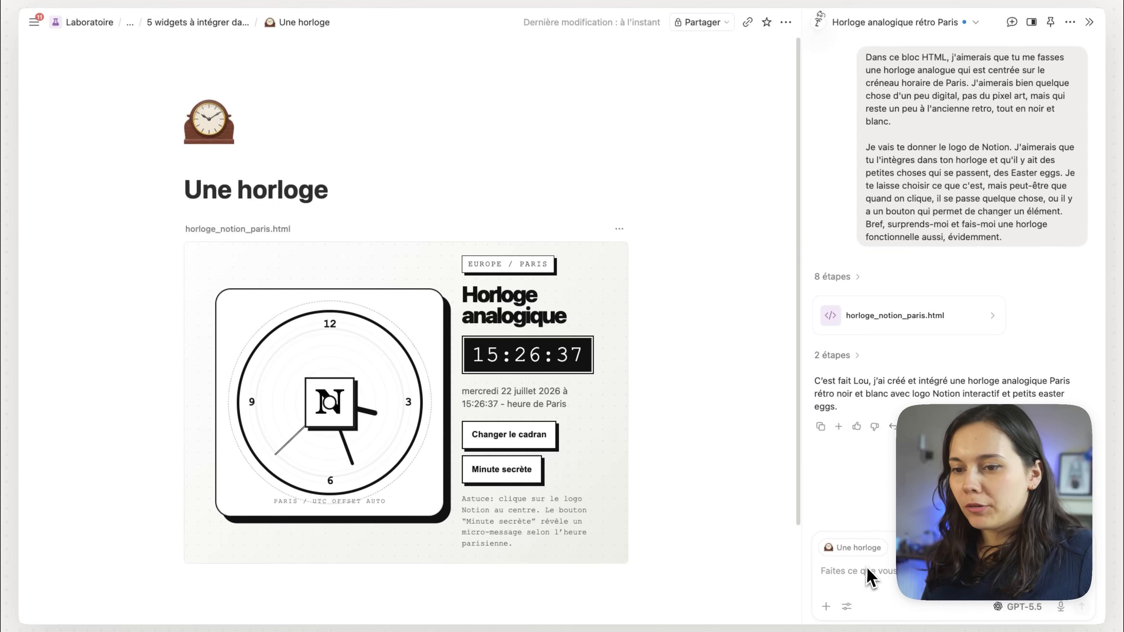
Step: Enable interaction with the generated clock widget and trigger the central Notion logo's Easter egg twice
click(865, 572)
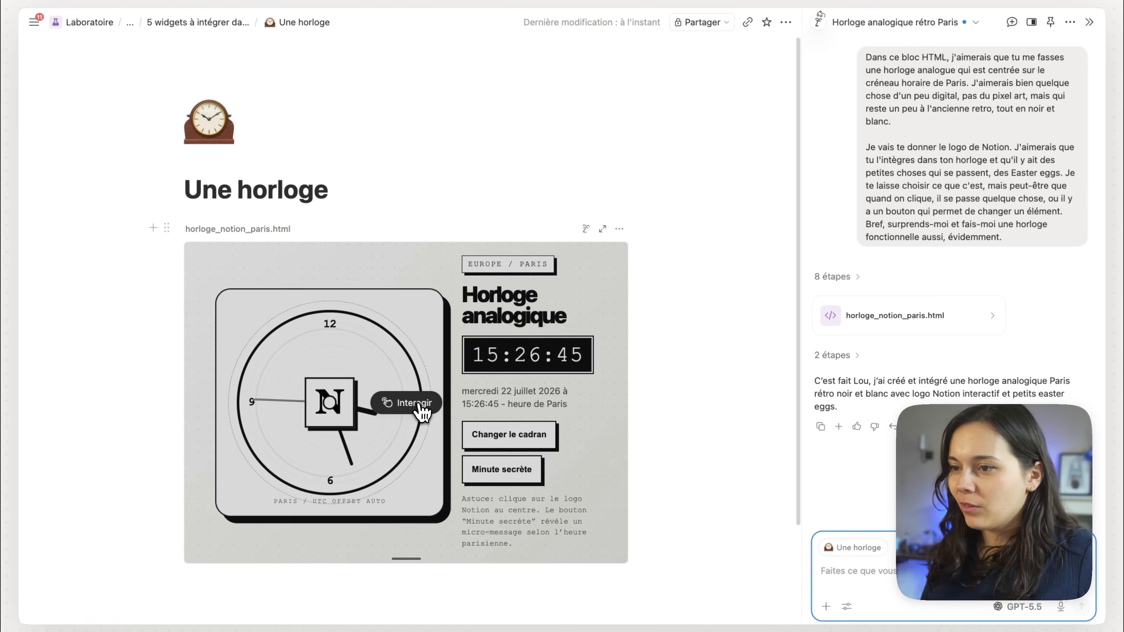
click(423, 409)
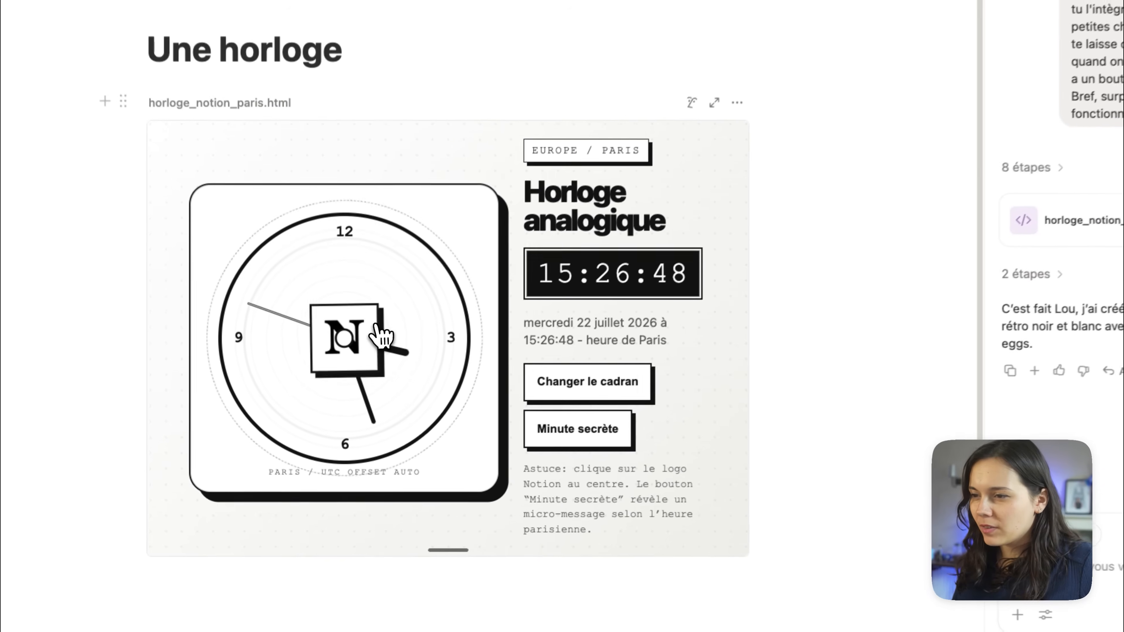
click(381, 335)
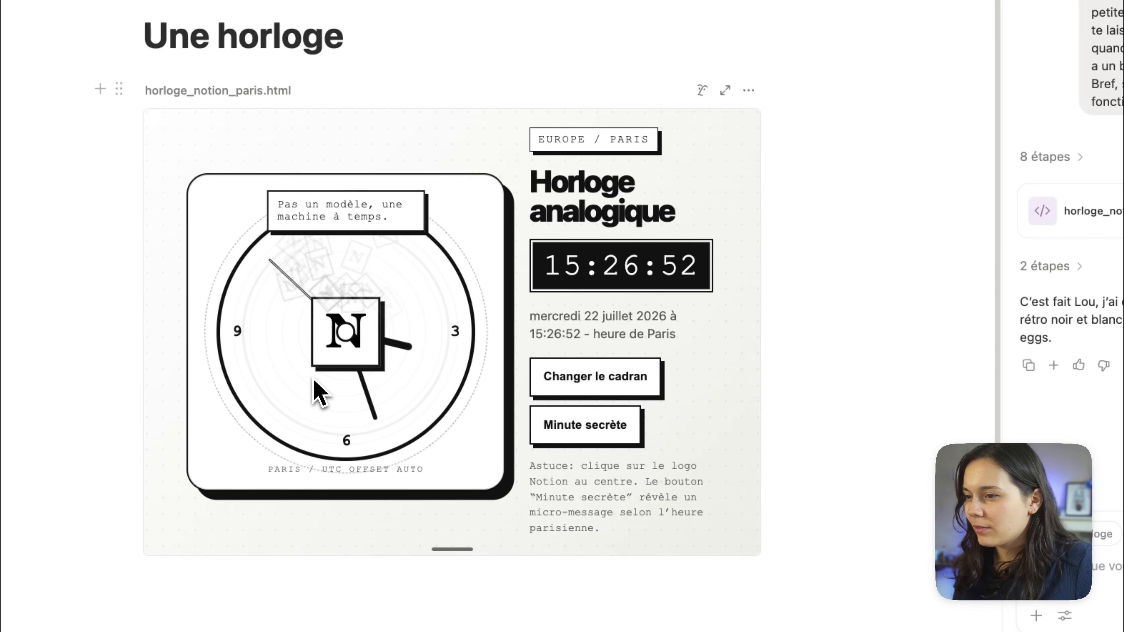
click(333, 371)
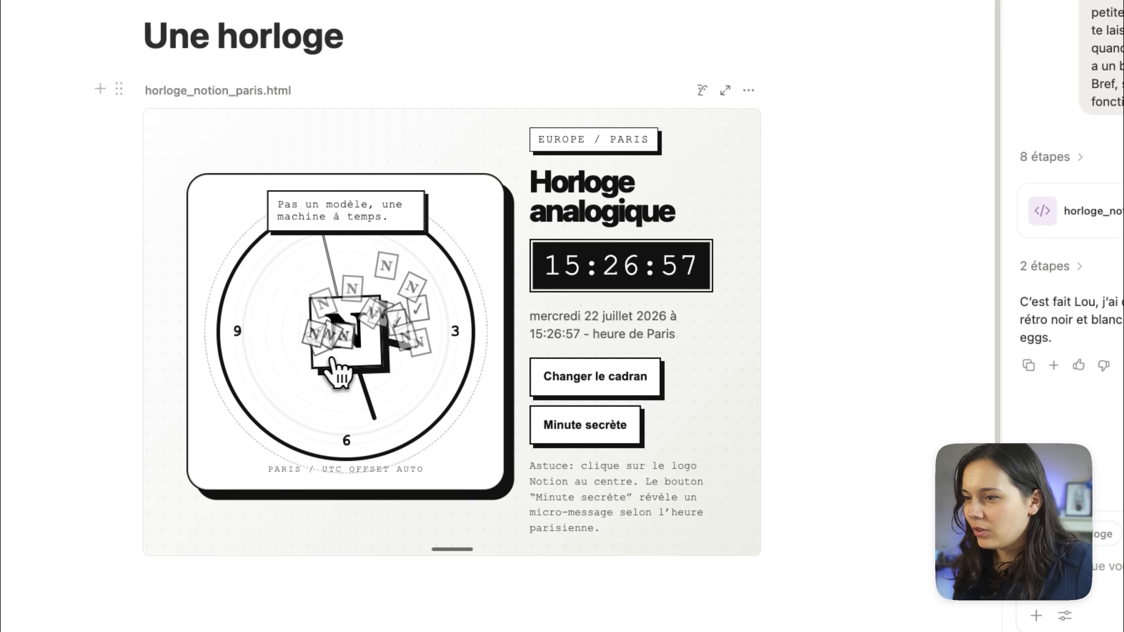
Step: Test the clock's dial modes, finishing on radar mode, and trigger its secret-minute message
click(589, 382)
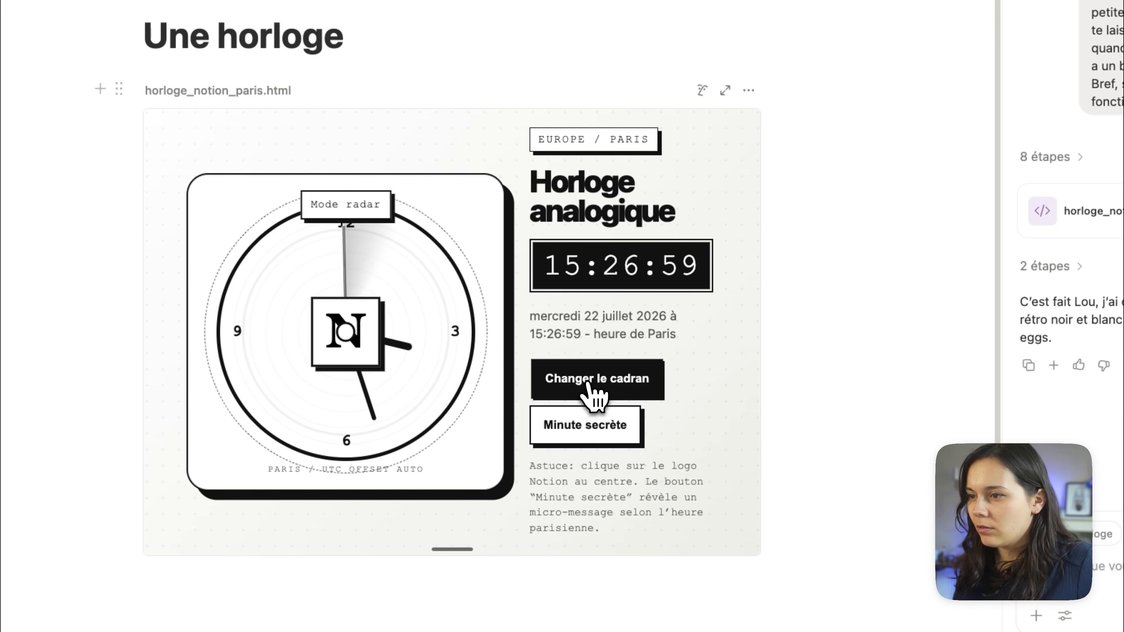
click(588, 383)
click(588, 383)
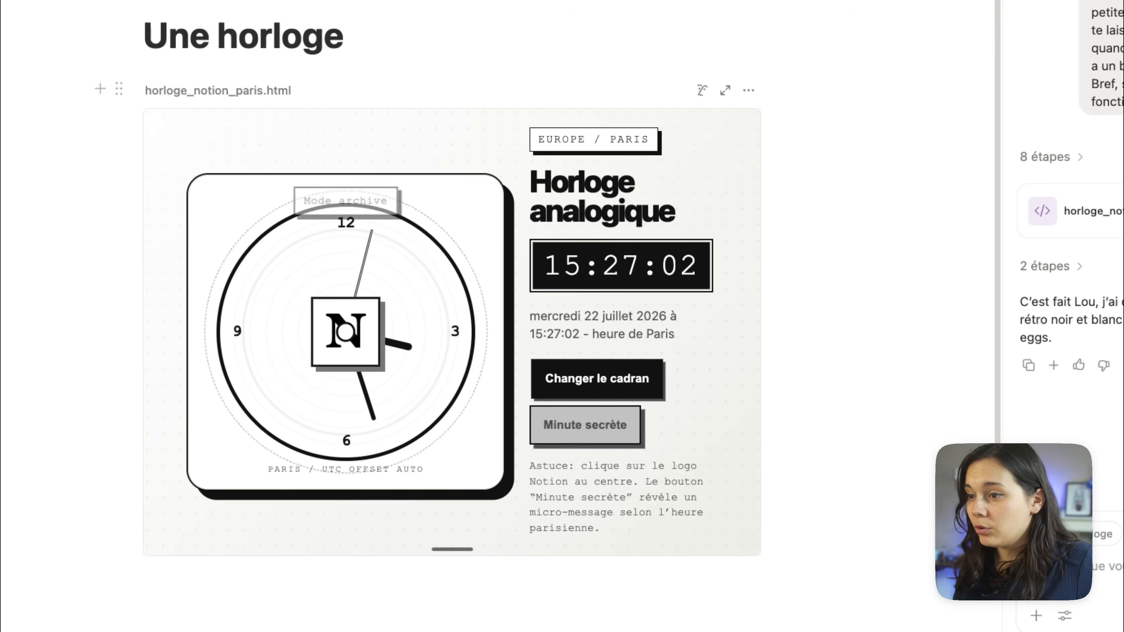
click(588, 382)
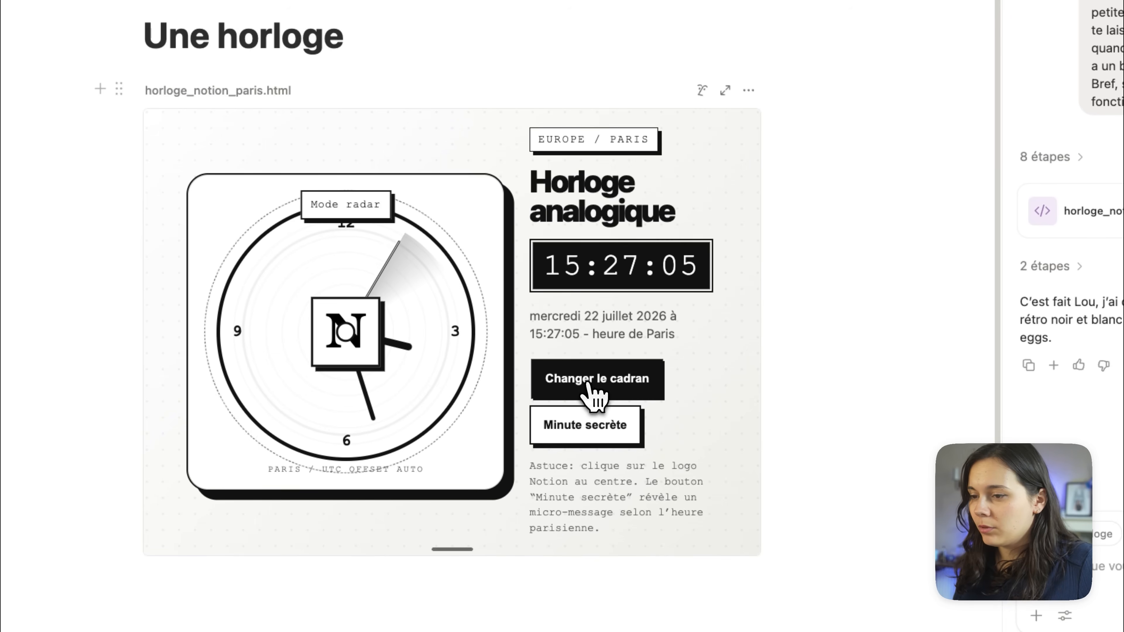
click(587, 429)
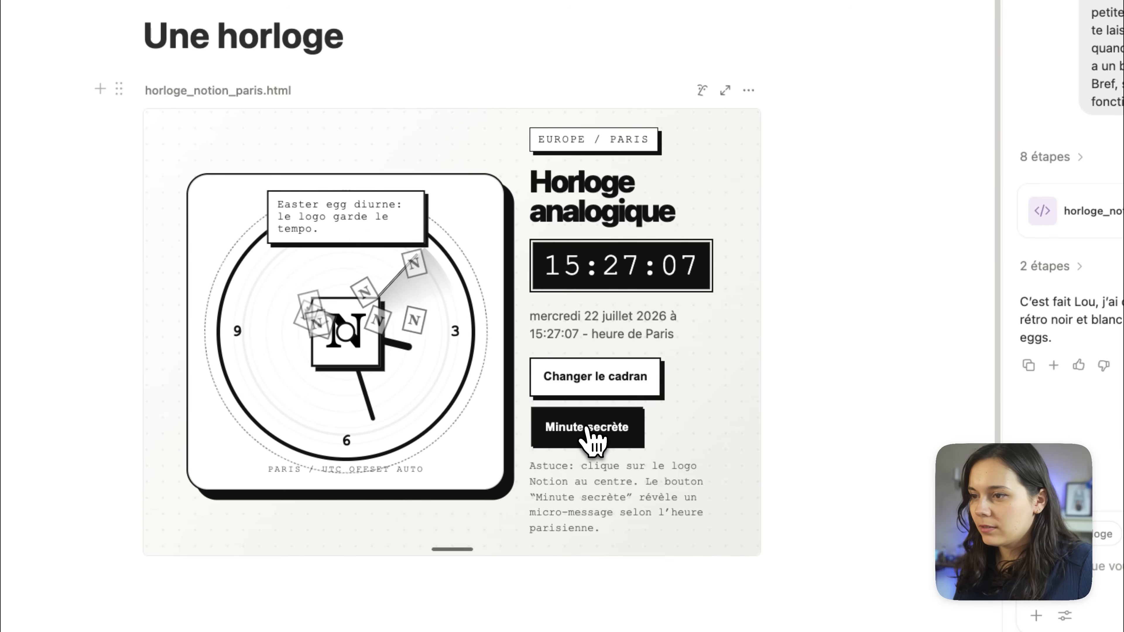
click(587, 428)
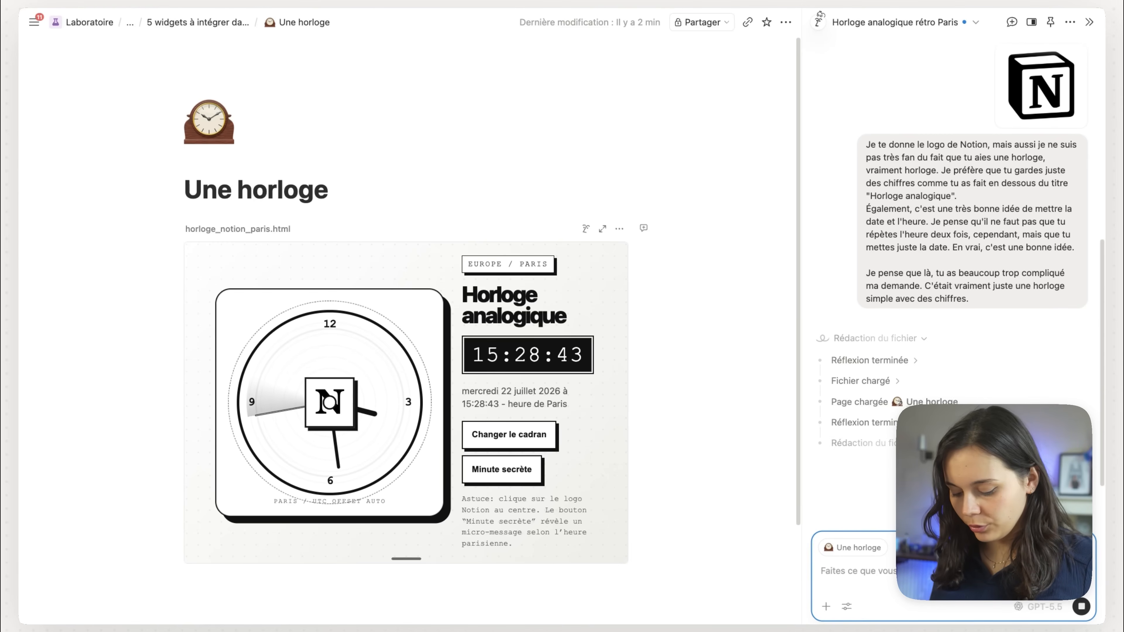
Step: Write a follow-up request to the AI about the clock's colours, beginning with "mets les couleurs"
text(mets les couleurs)
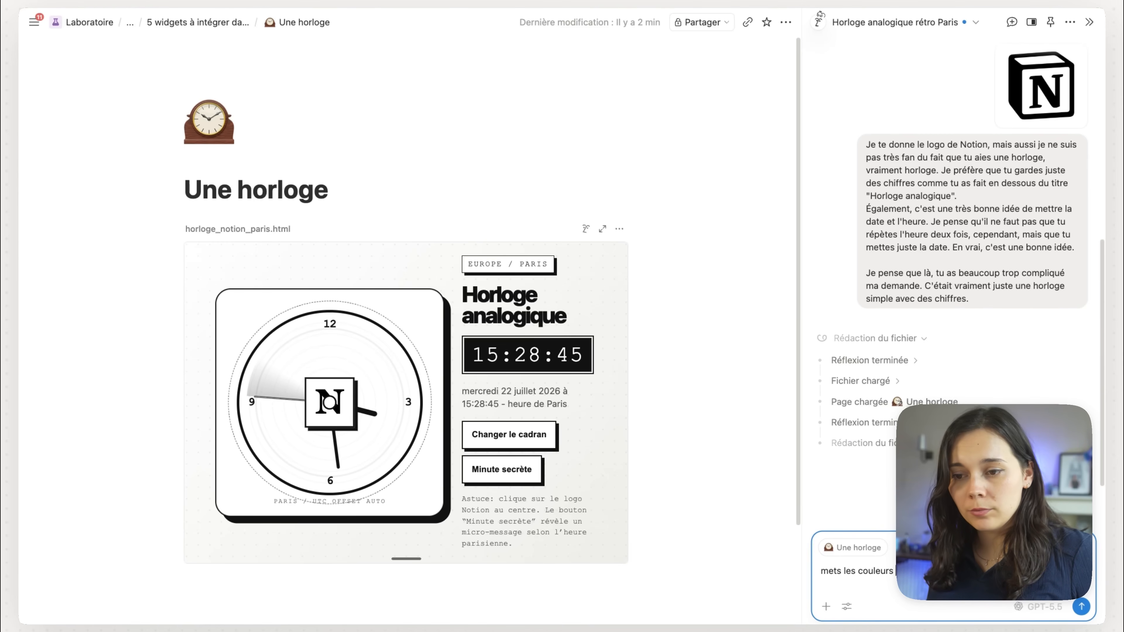